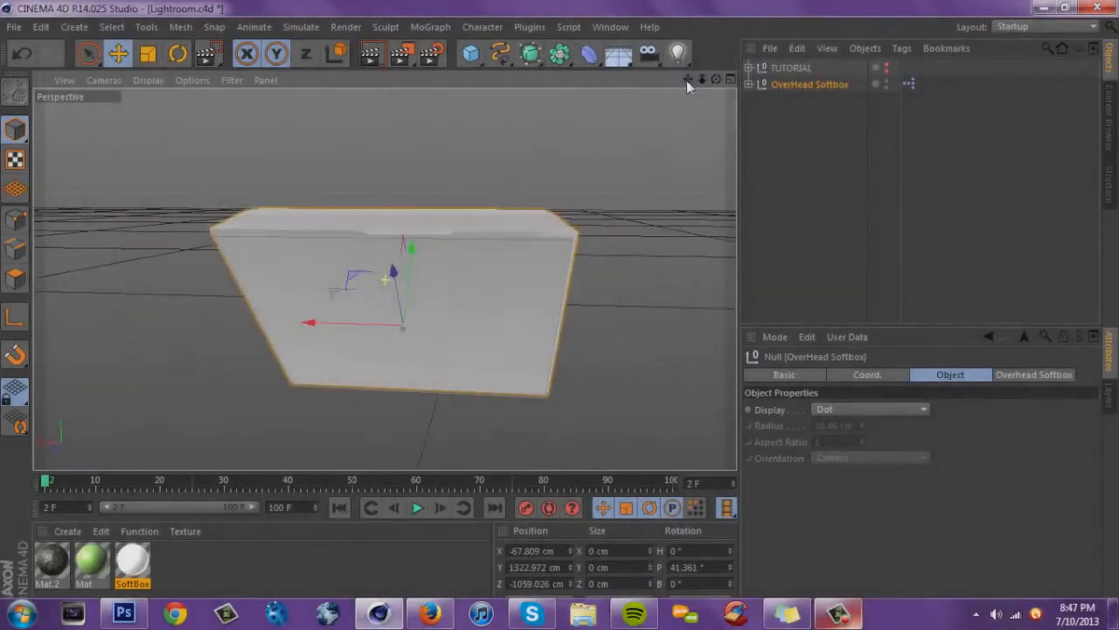
{"action": "mouse_move", "coordinate": [702, 80]}
{"action": "left_mouse_down"}
{"action": "mouse_move", "coordinate": [739, 80]}
{"action": "mouse_move", "coordinate": [664, 105]}
{"action": "mouse_move", "coordinate": [603, 88]}
{"action": "mouse_move", "coordinate": [638, 118]}
{"action": "mouse_move", "coordinate": [716, 80]}
{"action": "left_mouse_up"}
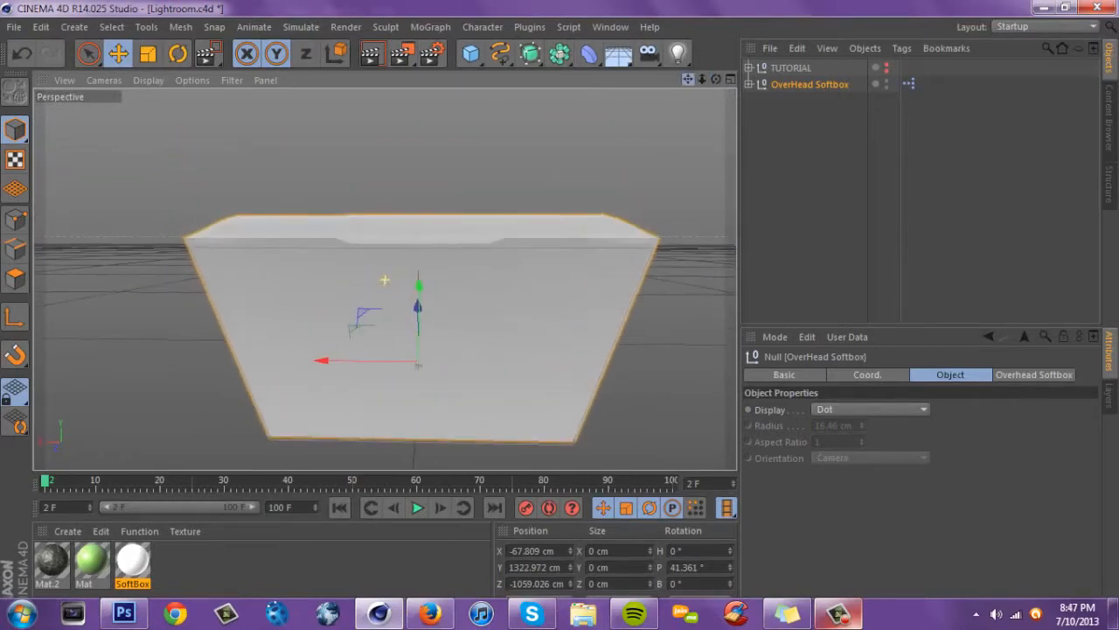
{"action": "mouse_move", "coordinate": [715, 80]}
{"action": "left_mouse_down"}
{"action": "mouse_move", "coordinate": [689, 82]}
{"action": "mouse_move", "coordinate": [715, 80]}
{"action": "left_mouse_up"}
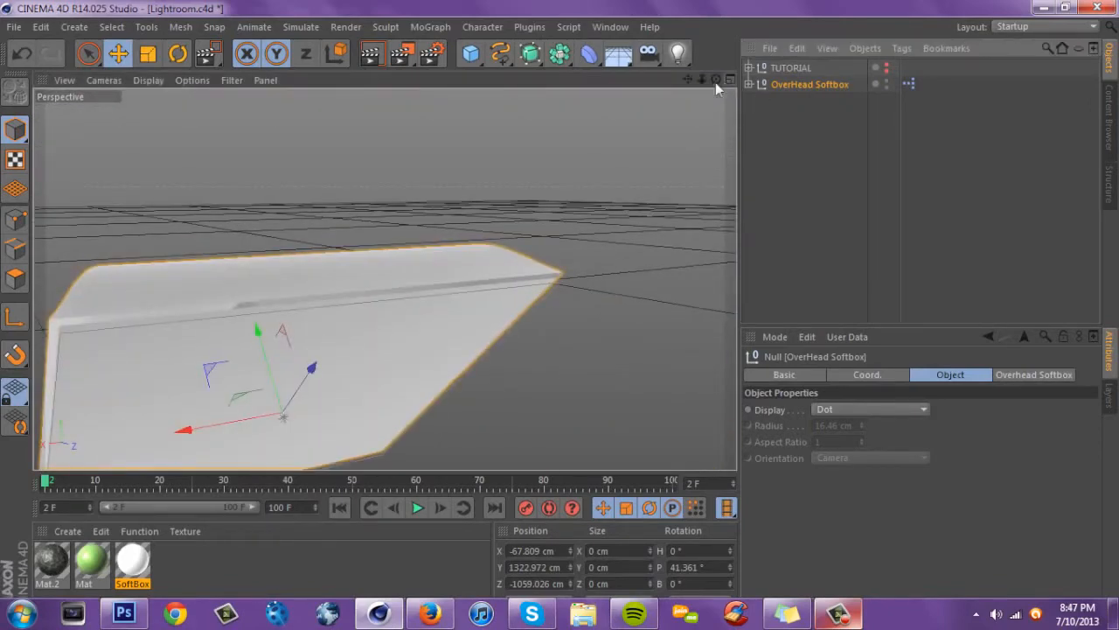
{"action": "left_click_drag", "start_coordinate": [687, 79], "coordinate": [479, 58]}
Examine the Ambient Occlusion and Sharpen Filter effects in the render settings.
{"action": "left_click", "coordinate": [432, 53]}
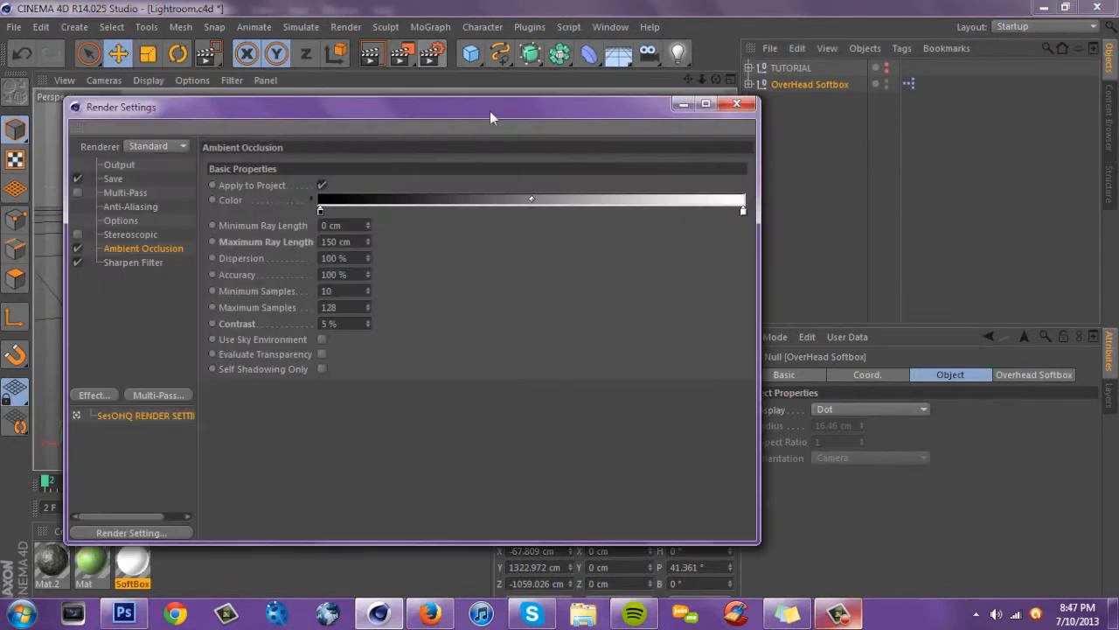
{"action": "left_click", "coordinate": [125, 261]}
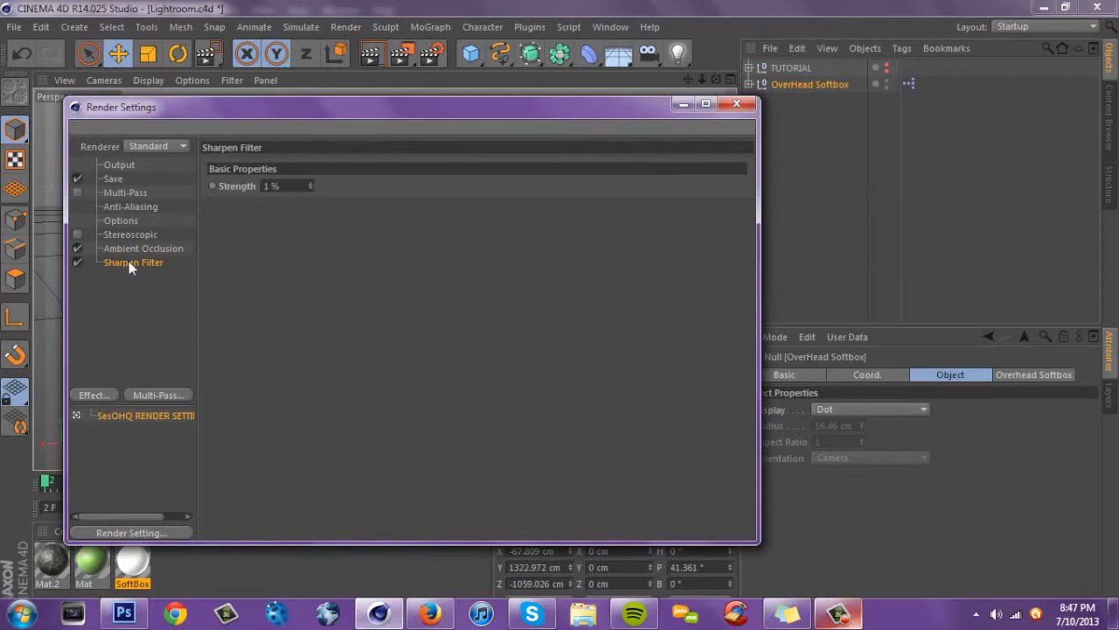
{"action": "left_click", "coordinate": [121, 252]}
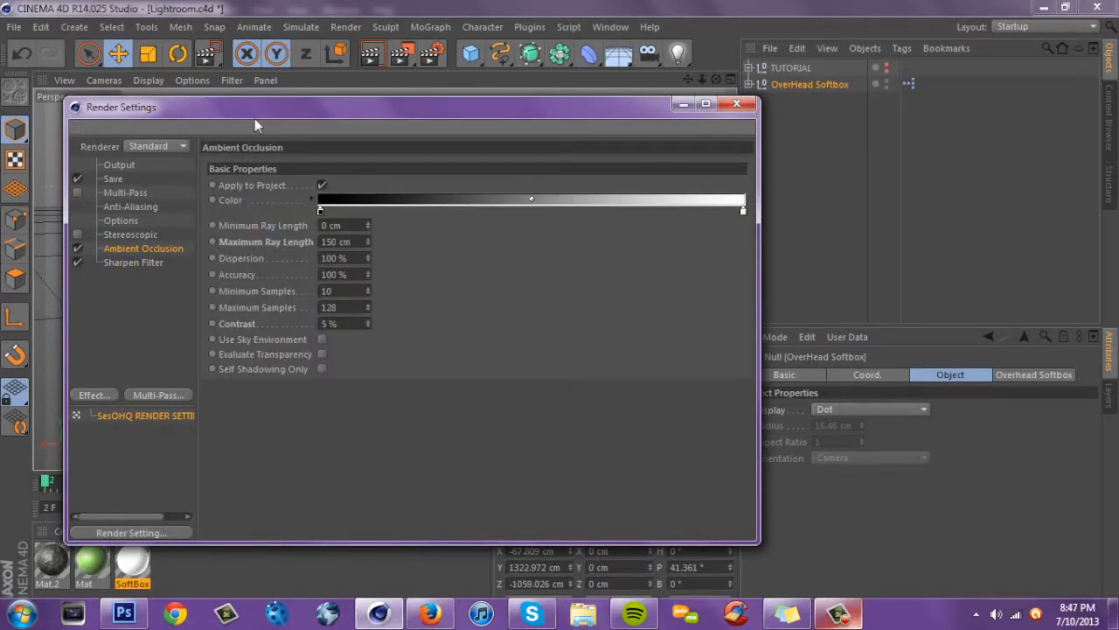
{"action": "left_click_drag", "start_coordinate": [255, 118], "coordinate": [221, 86]}
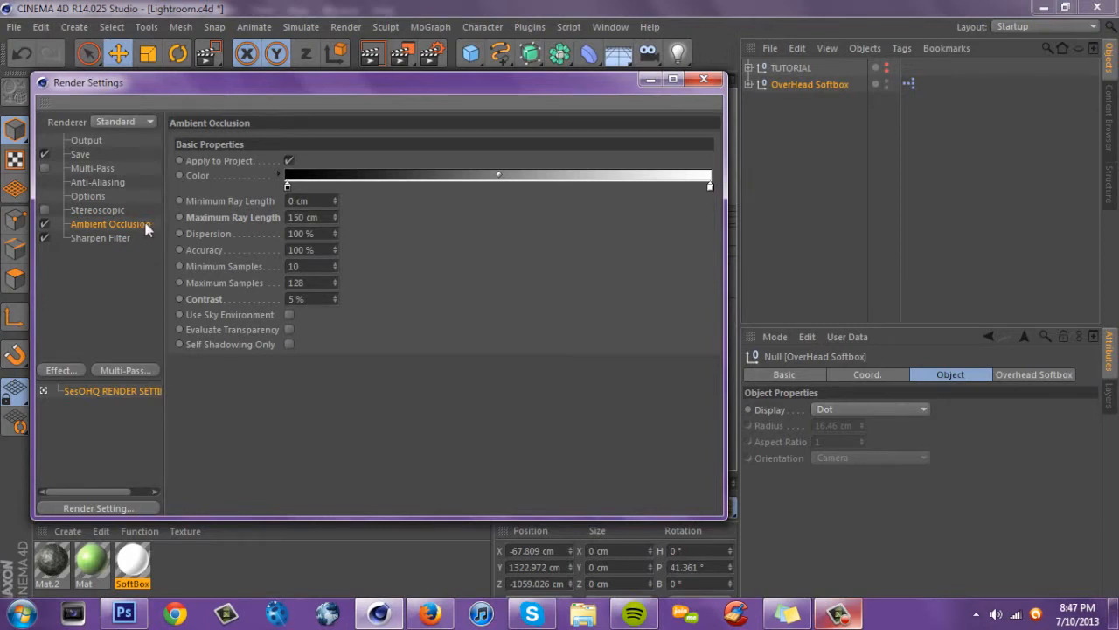
{"action": "left_click", "coordinate": [703, 79]}
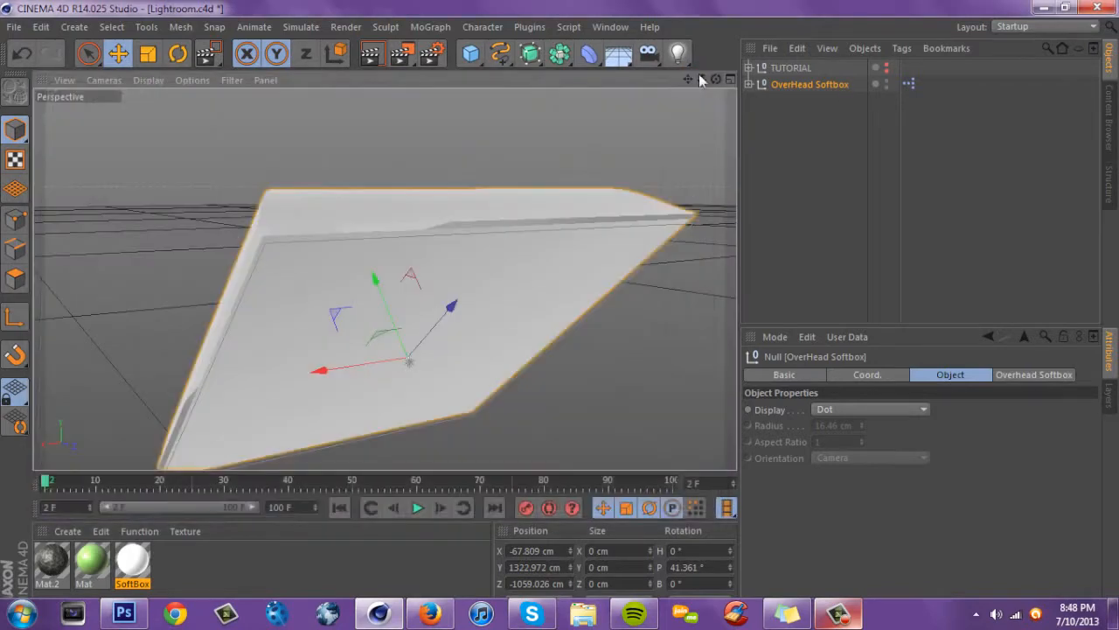
Make the hidden TUTORIAL null visible in the viewport and select it, framing the ERA logo.
{"action": "left_click_drag", "start_coordinate": [704, 79], "coordinate": [638, 80]}
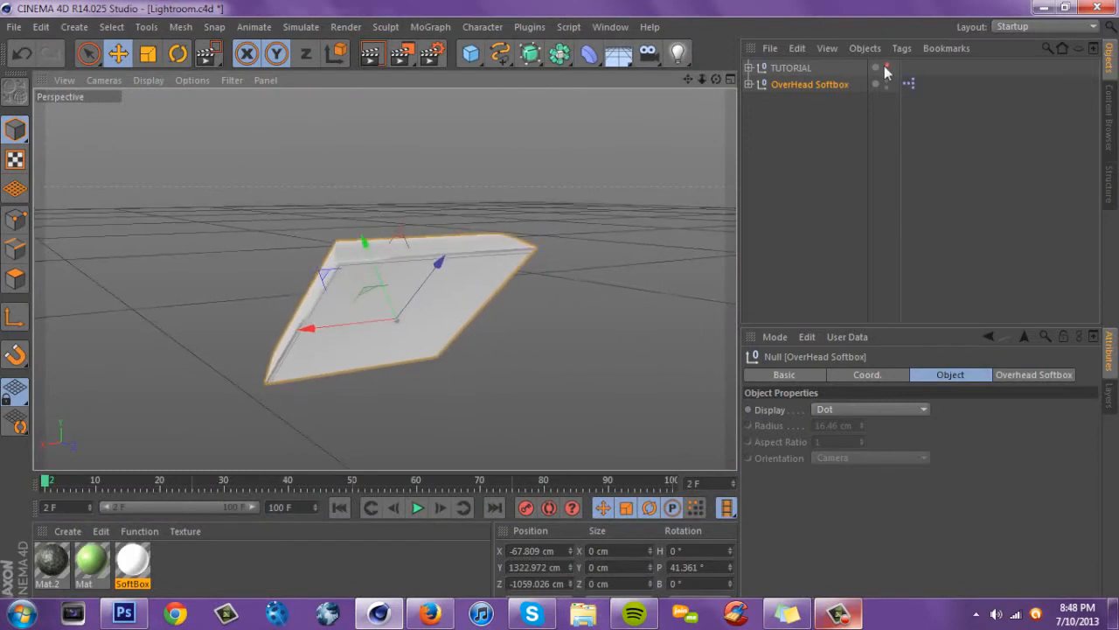
{"action": "left_click", "coordinate": [791, 68]}
{"action": "left_click_drag", "start_coordinate": [716, 79], "coordinate": [786, 80]}
{"action": "mouse_move", "coordinate": [688, 79]}
{"action": "left_mouse_down"}
{"action": "mouse_move", "coordinate": [765, 5]}
{"action": "mouse_move", "coordinate": [796, 0]}
{"action": "mouse_move", "coordinate": [710, 80]}
{"action": "mouse_move", "coordinate": [787, 79]}
{"action": "mouse_move", "coordinate": [559, 49]}
{"action": "mouse_move", "coordinate": [735, 96]}
{"action": "mouse_move", "coordinate": [754, 117]}
{"action": "mouse_move", "coordinate": [691, 91]}
{"action": "left_mouse_up"}
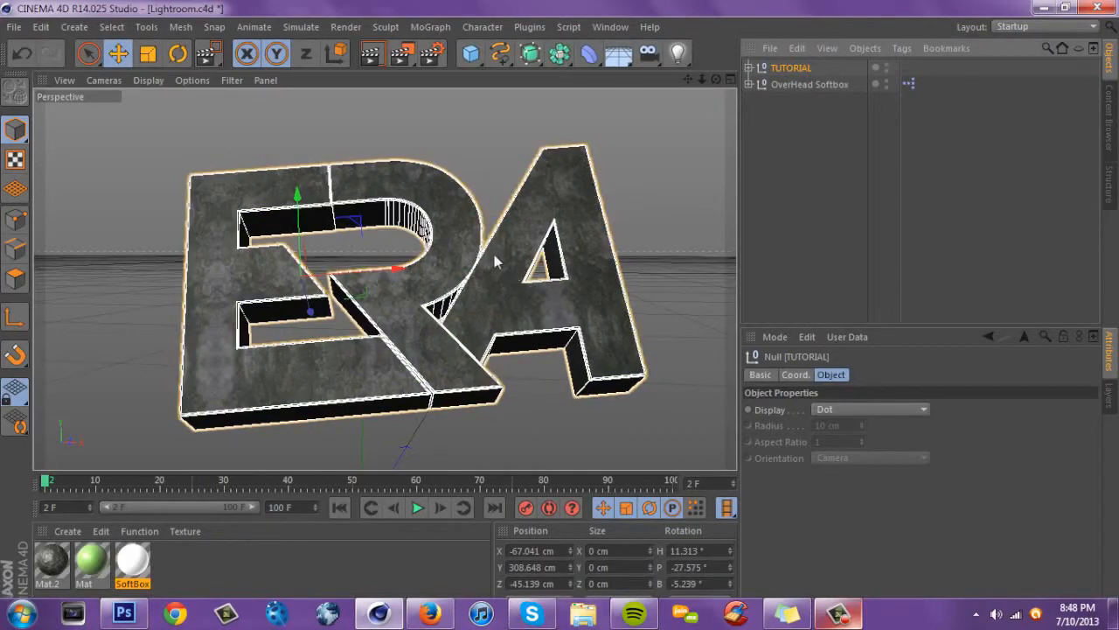
Add a Camera, place it below OverHead Softbox in the object hierarchy and look through it at the logo.
{"action": "left_click", "coordinate": [648, 53]}
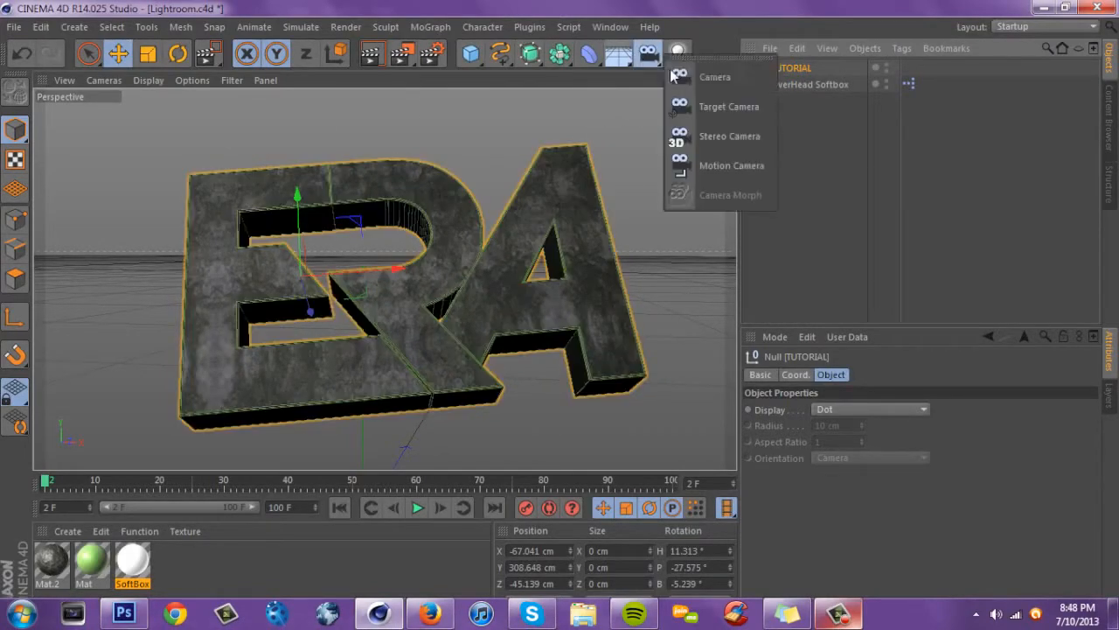
{"action": "left_click", "coordinate": [711, 77]}
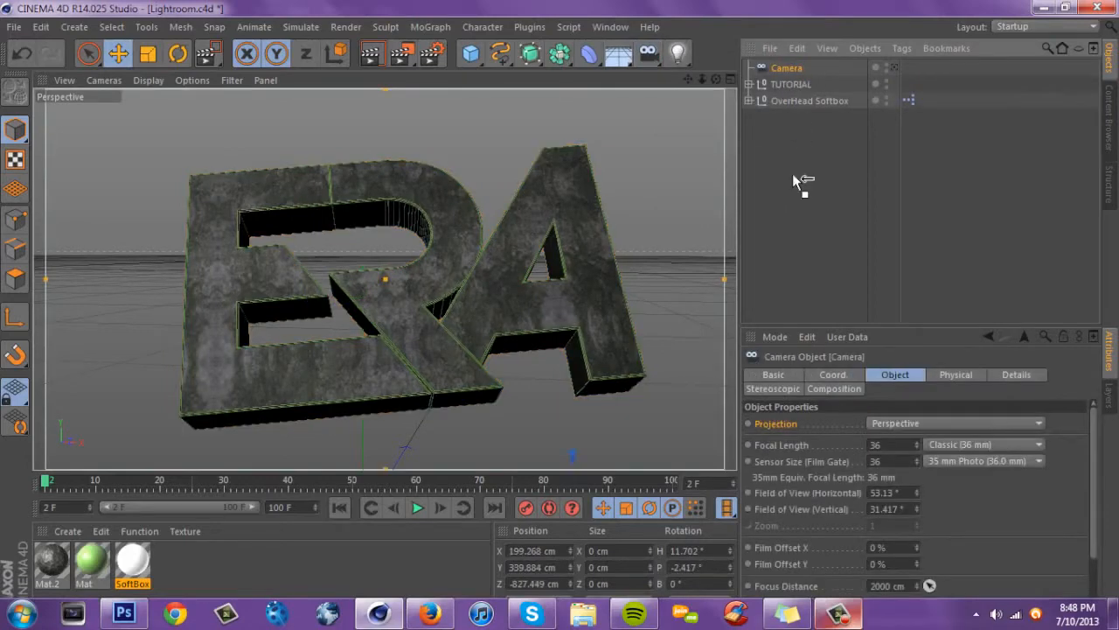
{"action": "left_click_drag", "start_coordinate": [794, 125], "coordinate": [792, 118]}
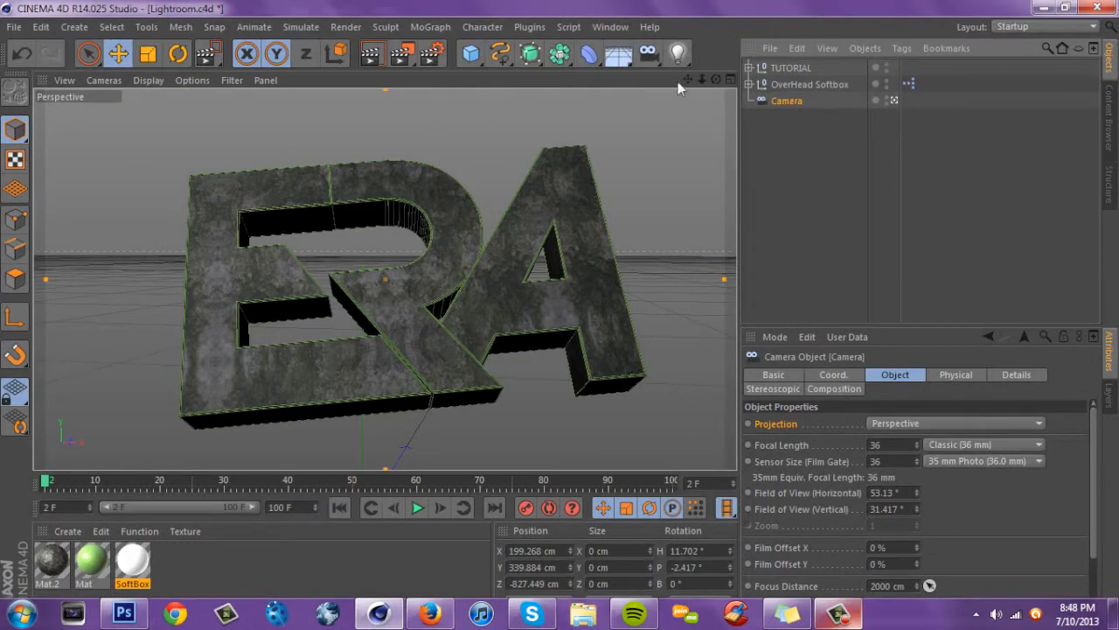
{"action": "left_click_drag", "start_coordinate": [688, 79], "coordinate": [679, 74]}
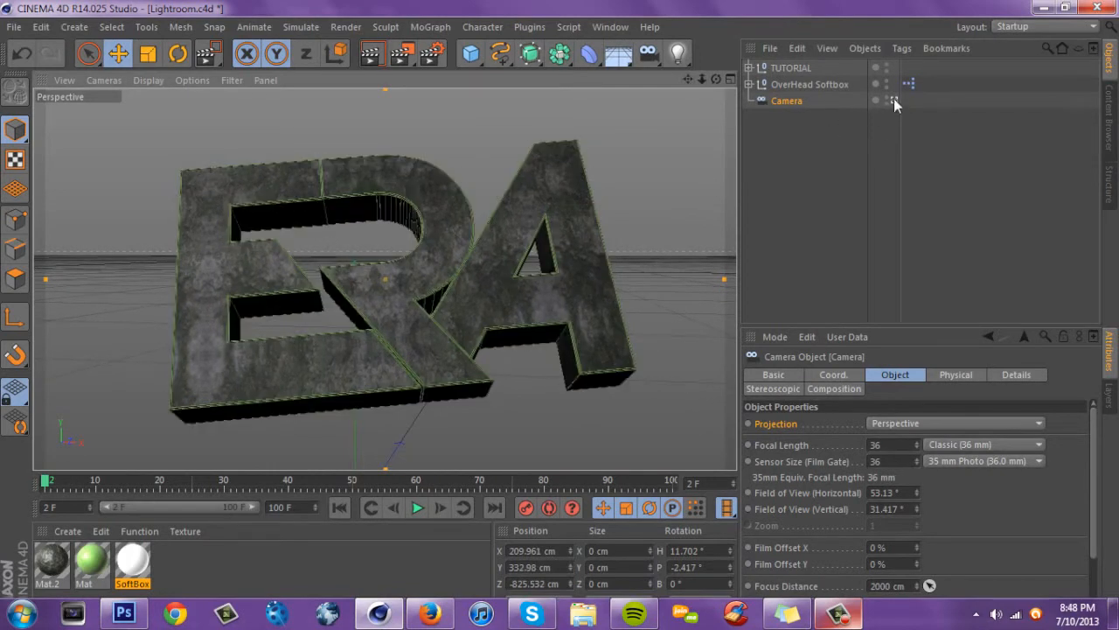
Leave and re-enter the camera view, and reframe the ERA logo from a lower angle at about 5.4° pitch.
{"action": "left_click", "coordinate": [767, 93]}
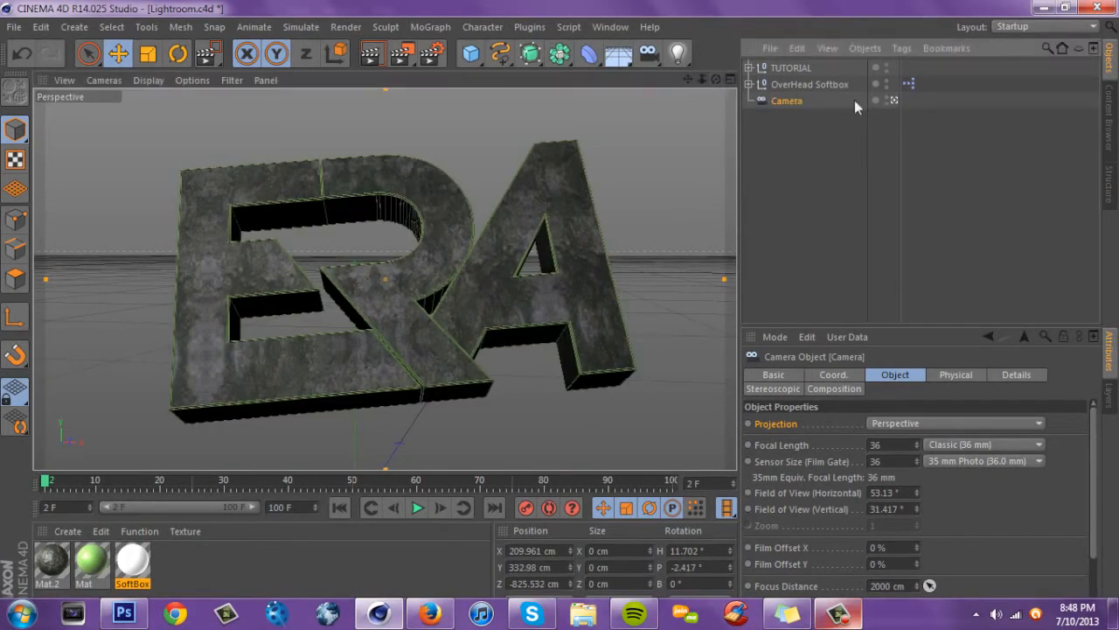
{"action": "left_click", "coordinate": [893, 100]}
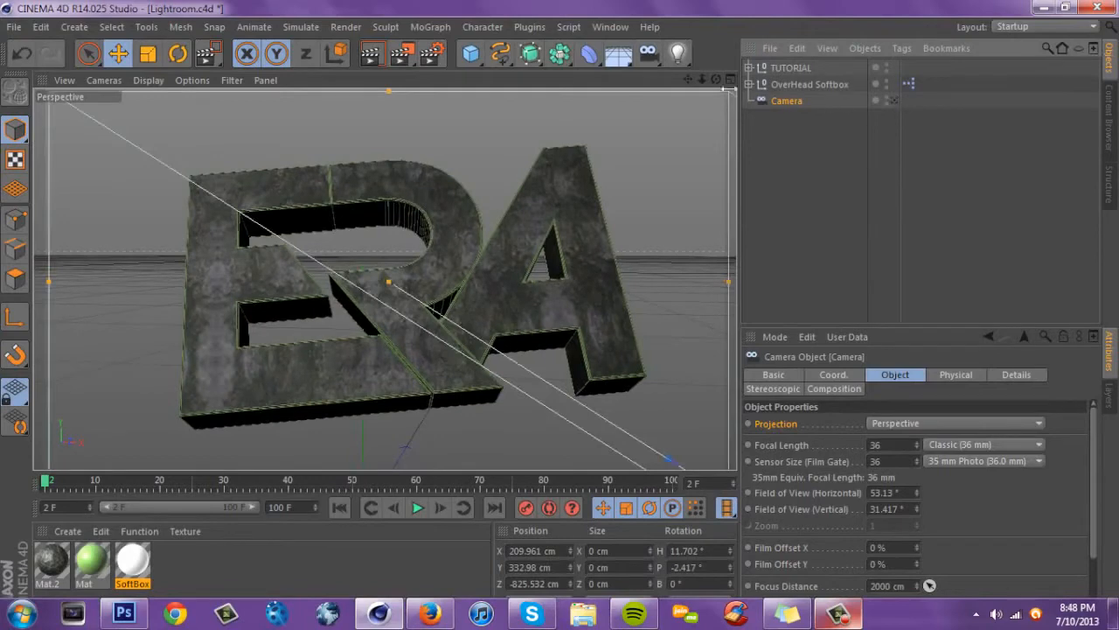
{"action": "left_click_drag", "start_coordinate": [716, 79], "coordinate": [794, 92]}
{"action": "left_click", "coordinate": [892, 100]}
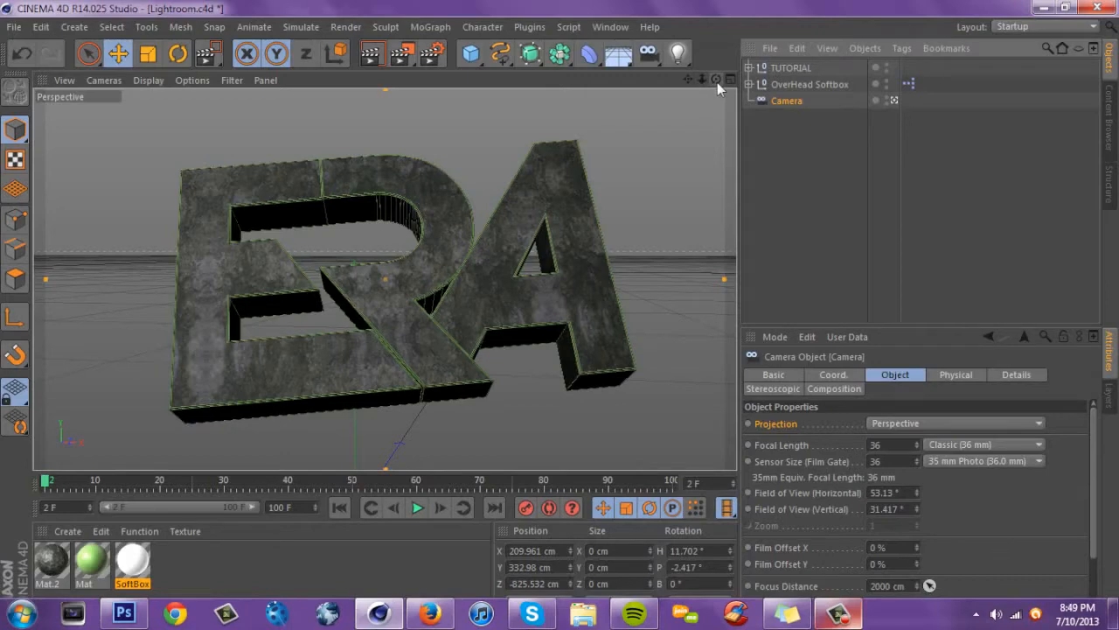
{"action": "left_click_drag", "start_coordinate": [717, 82], "coordinate": [761, 96]}
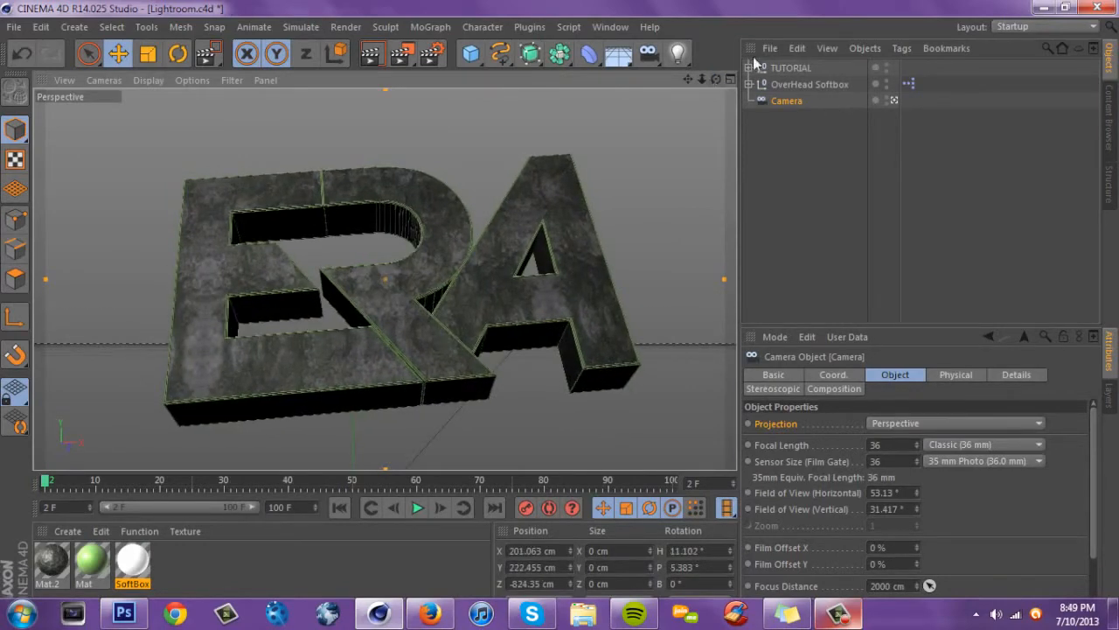
Add a light and place it in front of the ERA logo.
{"action": "mouse_move", "coordinate": [679, 52]}
{"action": "left_mouse_down"}
{"action": "mouse_move", "coordinate": [741, 76]}
{"action": "mouse_move", "coordinate": [687, 61]}
{"action": "mouse_move", "coordinate": [676, 110]}
{"action": "left_mouse_up"}
{"action": "mouse_move", "coordinate": [360, 396]}
{"action": "left_mouse_down"}
{"action": "mouse_move", "coordinate": [430, 192]}
{"action": "mouse_move", "coordinate": [425, 225]}
{"action": "mouse_move", "coordinate": [384, 215]}
{"action": "mouse_move", "coordinate": [321, 223]}
{"action": "mouse_move", "coordinate": [306, 209]}
{"action": "left_mouse_up"}
{"action": "left_click_drag", "start_coordinate": [422, 98], "coordinate": [437, 135]}
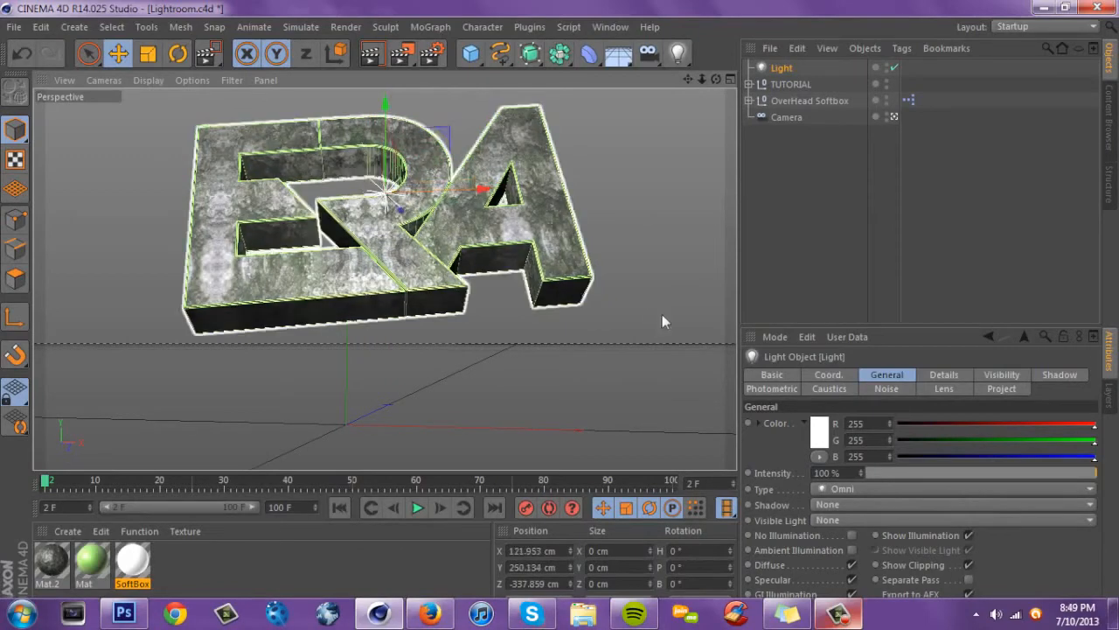
Change the new light's type to Spot and pull it back from the logo to about Z -558 cm.
{"action": "left_click", "coordinate": [858, 490]}
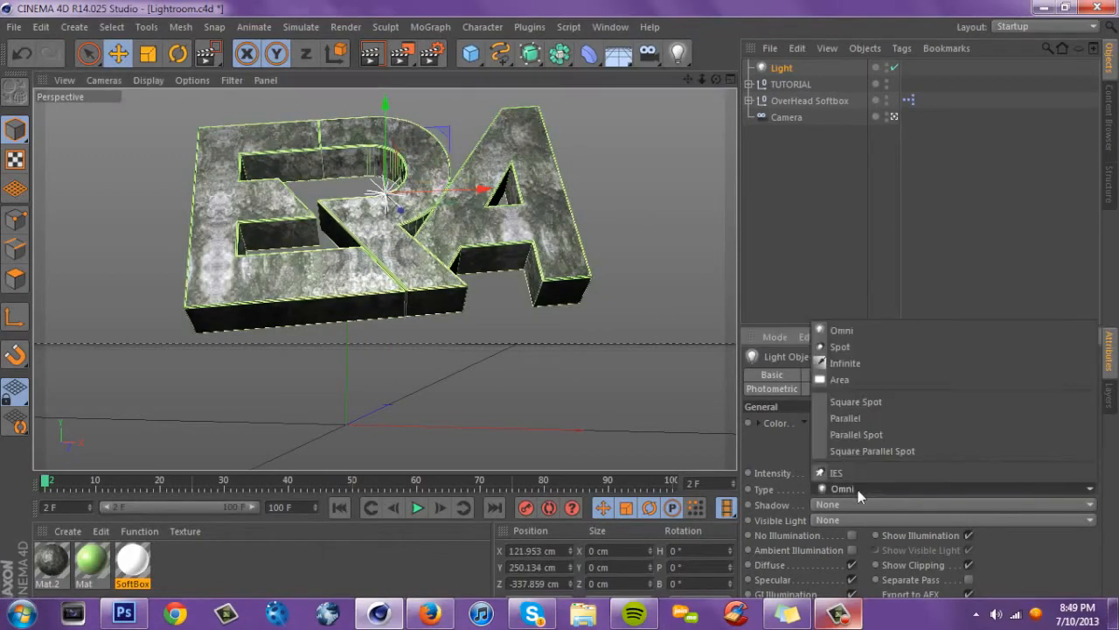
{"action": "left_click", "coordinate": [870, 349]}
{"action": "left_click_drag", "start_coordinate": [488, 337], "coordinate": [433, 301]}
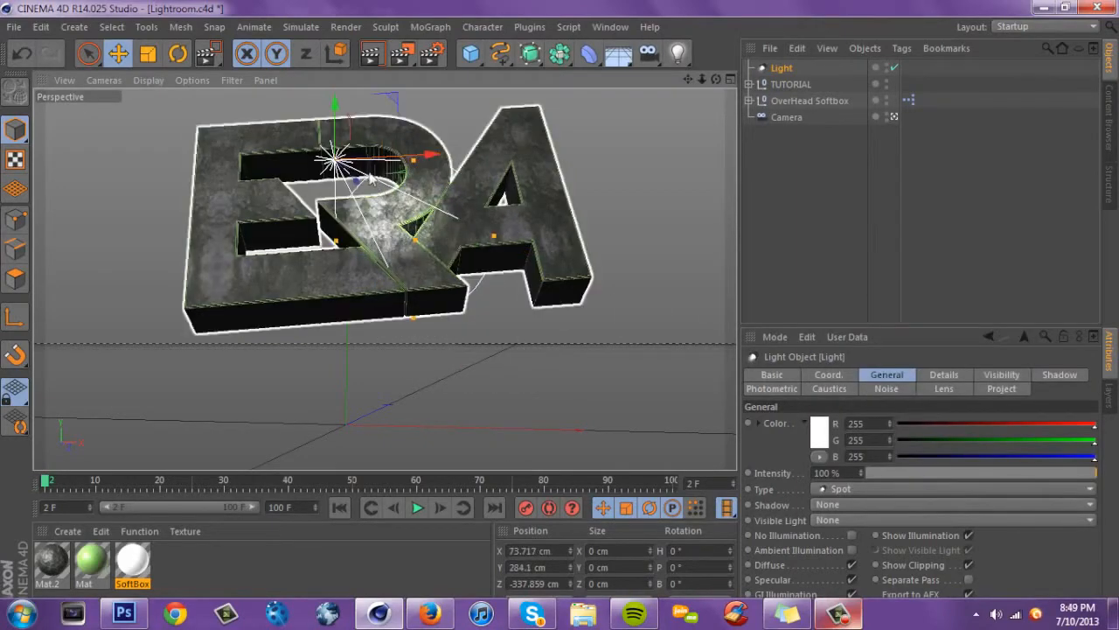
{"action": "mouse_move", "coordinate": [351, 180]}
{"action": "left_mouse_down"}
{"action": "mouse_move", "coordinate": [286, 148]}
{"action": "mouse_move", "coordinate": [267, 101]}
{"action": "left_mouse_up"}
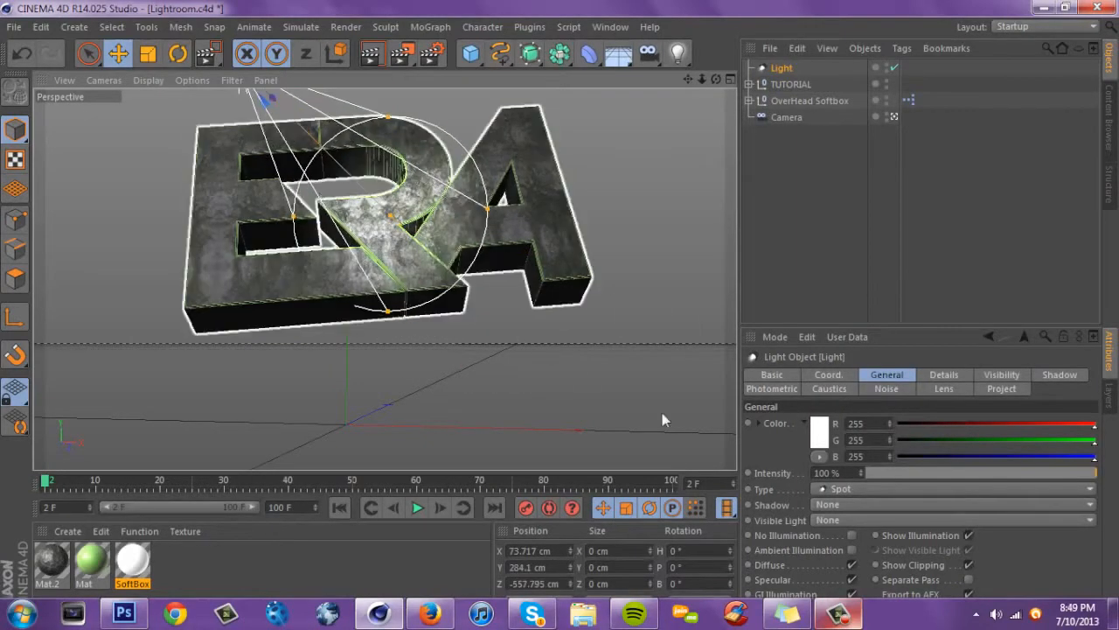
Try the light as an Area light in front of the logo, with the OverHead Softbox hidden in the viewport.
{"action": "left_click", "coordinate": [858, 489]}
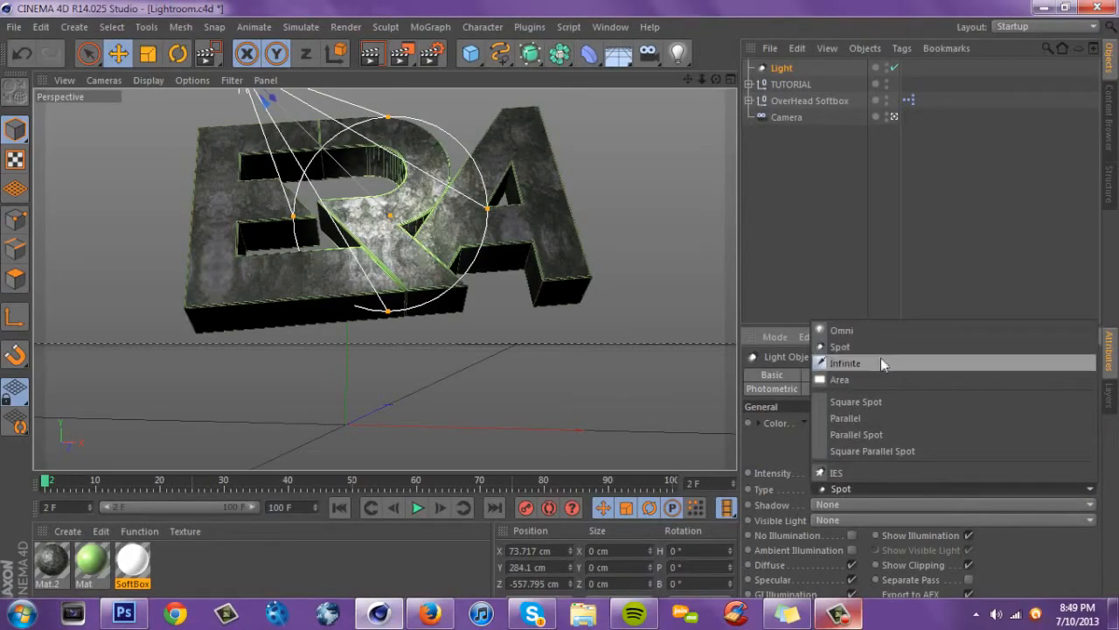
{"action": "left_click", "coordinate": [854, 377]}
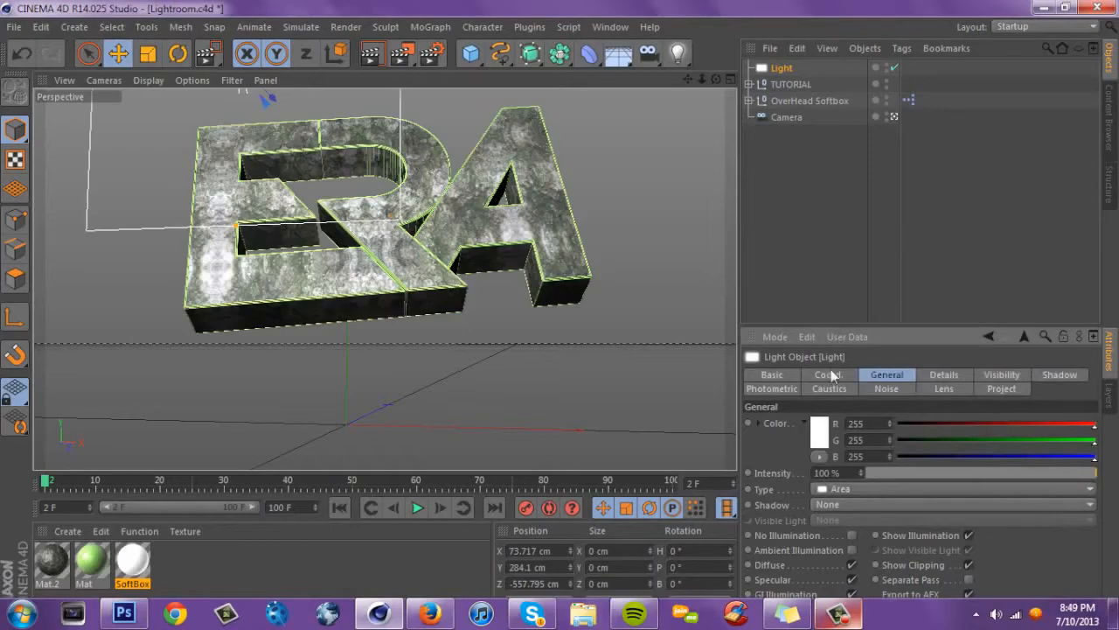
{"action": "left_click_drag", "start_coordinate": [533, 390], "coordinate": [688, 413]}
{"action": "mouse_move", "coordinate": [716, 79]}
{"action": "left_mouse_down"}
{"action": "mouse_move", "coordinate": [716, 105]}
{"action": "mouse_move", "coordinate": [865, 86]}
{"action": "mouse_move", "coordinate": [716, 79]}
{"action": "left_mouse_up"}
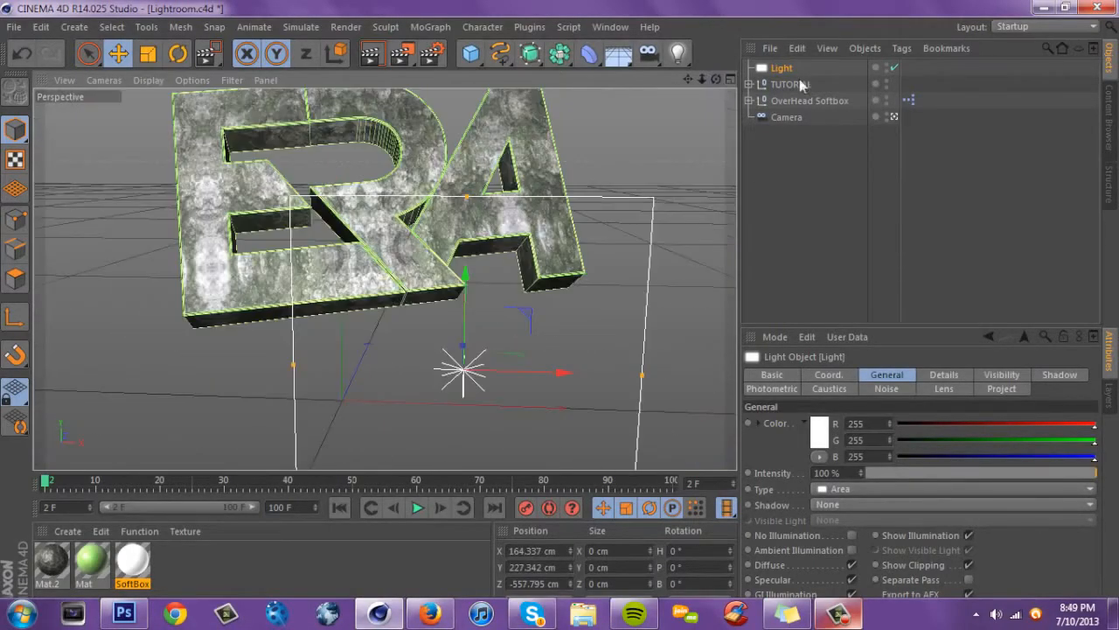
{"action": "left_click", "coordinate": [886, 100]}
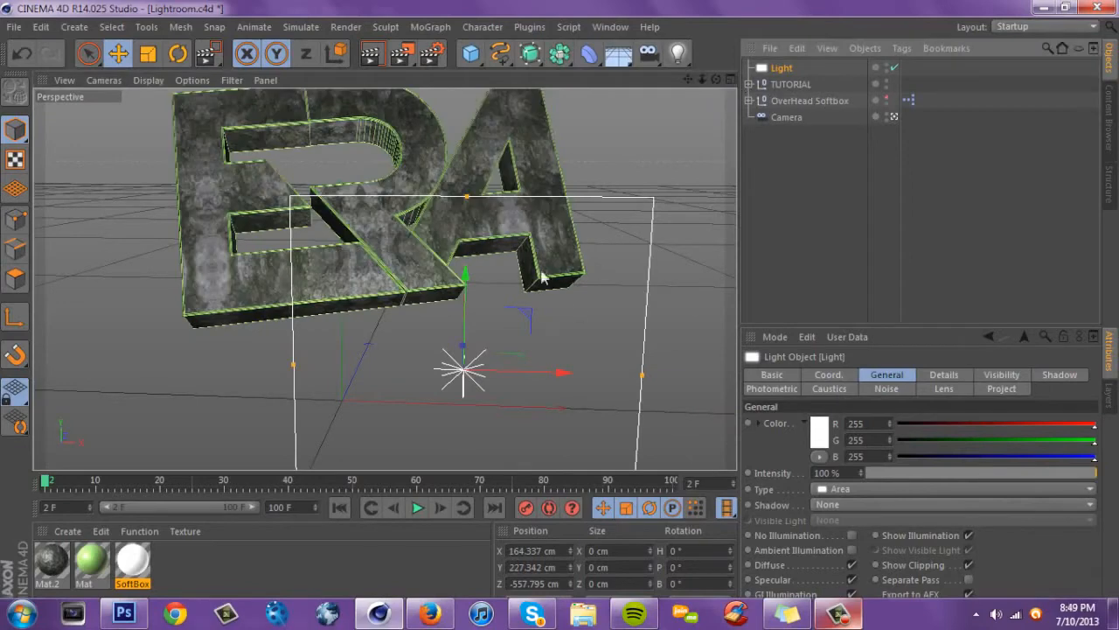
{"action": "left_click_drag", "start_coordinate": [542, 277], "coordinate": [579, 121]}
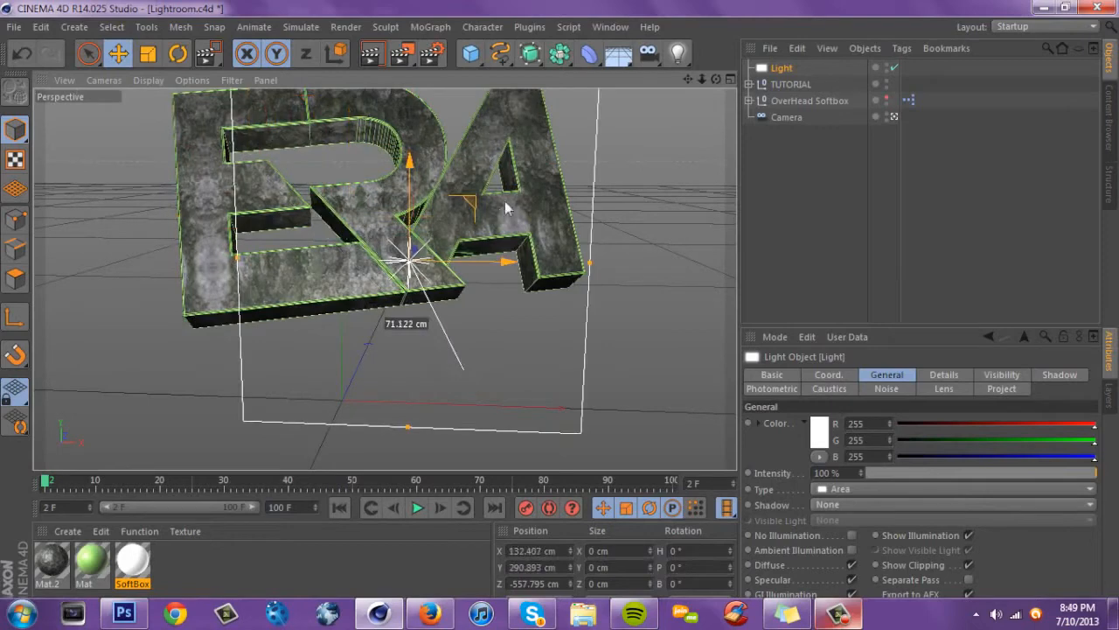
Set the light's type to Omni and make the OverHead Softbox visible again.
{"action": "left_click", "coordinate": [906, 489]}
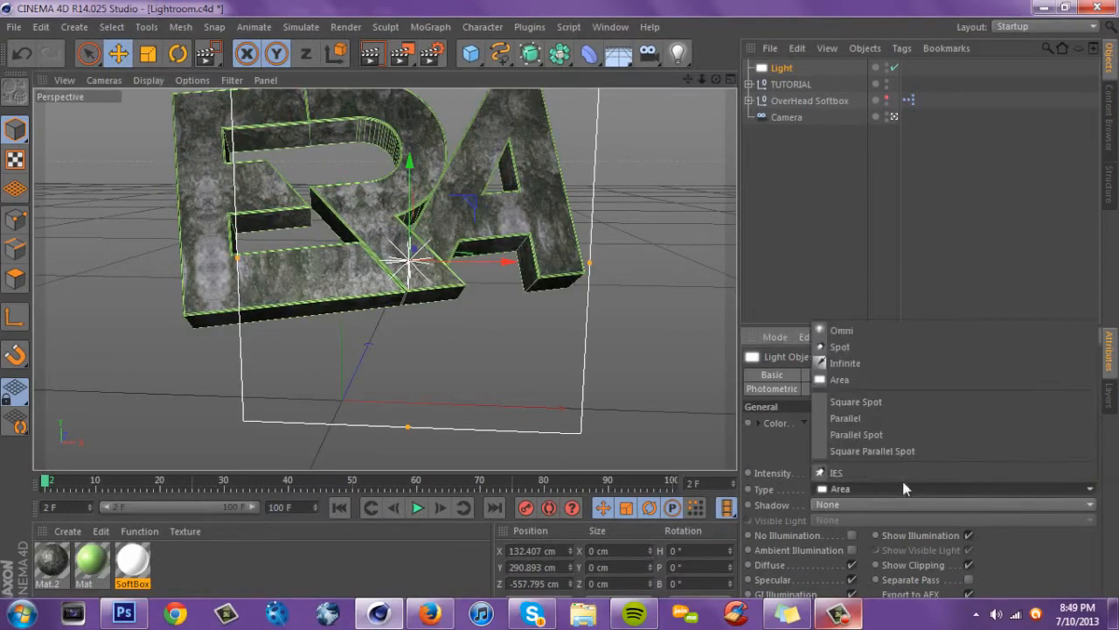
{"action": "left_click", "coordinate": [852, 331]}
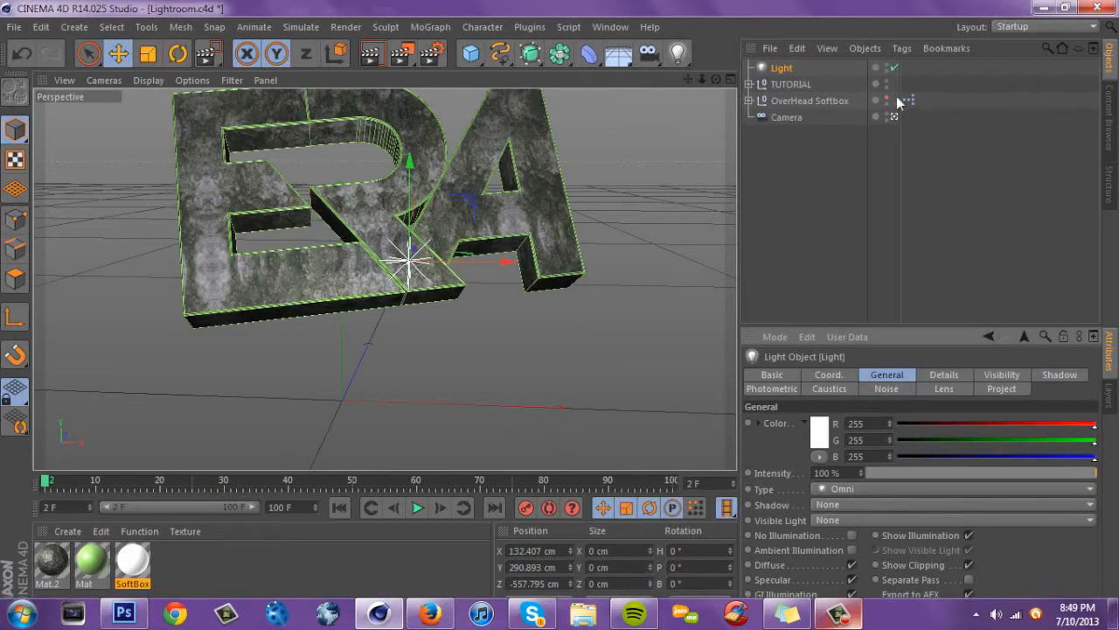
{"action": "left_click", "coordinate": [824, 100]}
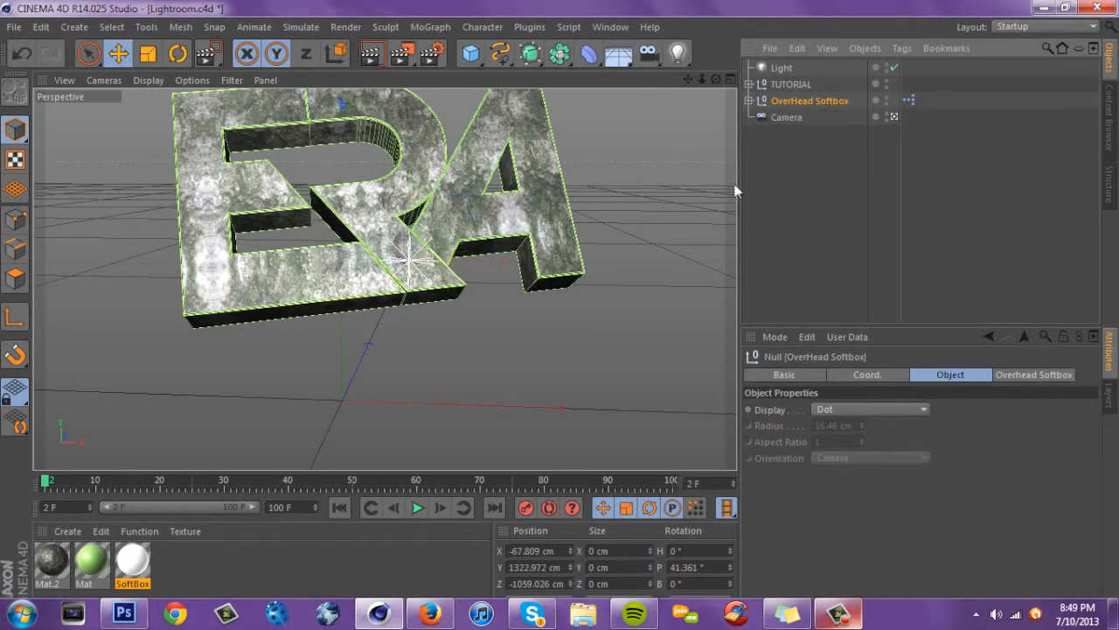
Lower the intensity of the Area light inside the OverHead Softbox to 35%.
{"action": "left_click", "coordinate": [750, 100]}
{"action": "left_click", "coordinate": [797, 150]}
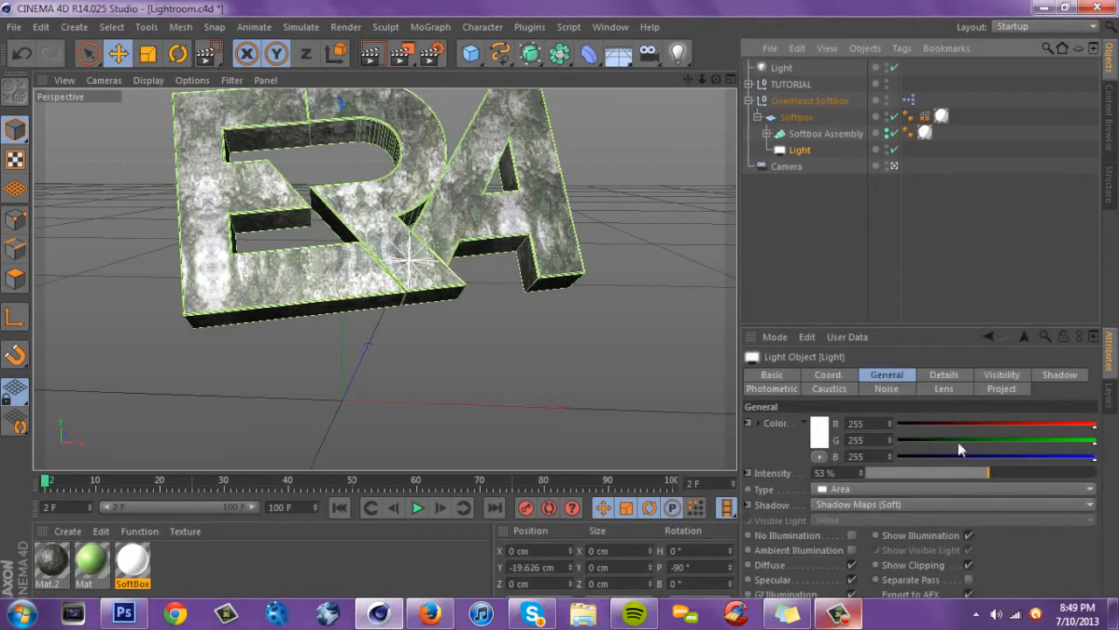
{"action": "left_click_drag", "start_coordinate": [965, 475], "coordinate": [947, 473]}
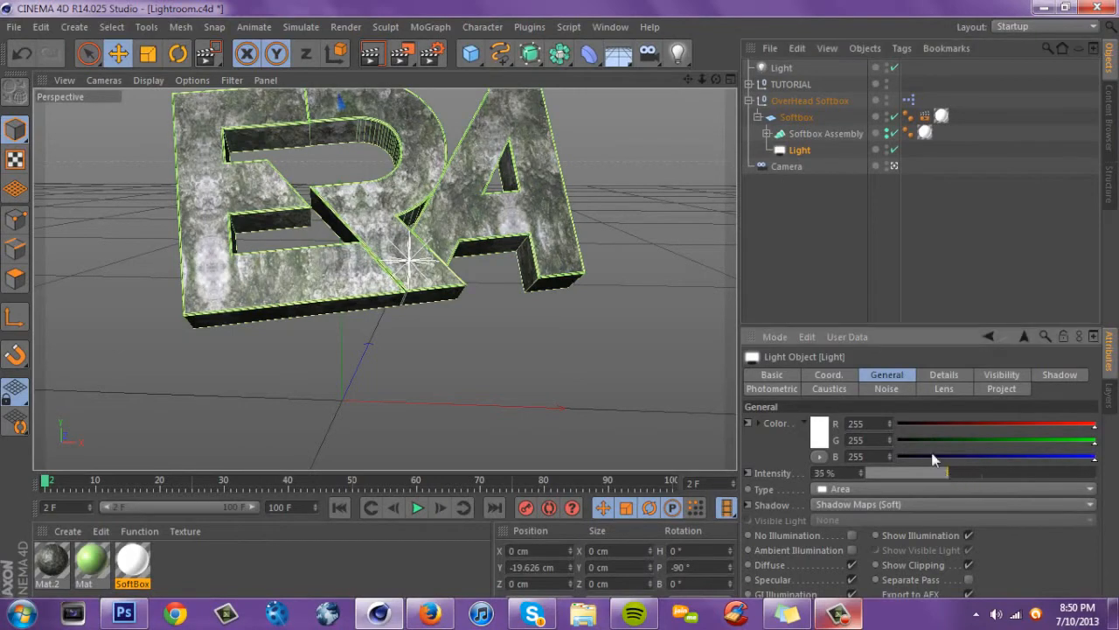
{"action": "left_click", "coordinate": [751, 101]}
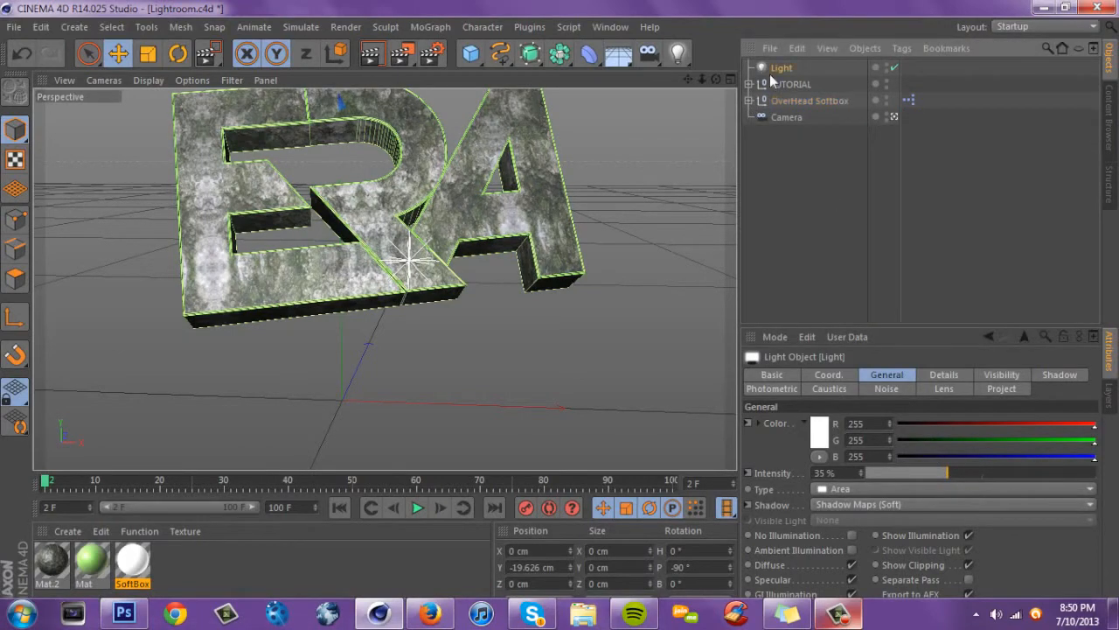
Move the Omni light beside the logo's upper-left corner, at about X -145 cm, Y 442 cm.
{"action": "left_click", "coordinate": [770, 75]}
{"action": "left_click_drag", "start_coordinate": [687, 79], "coordinate": [788, 158]}
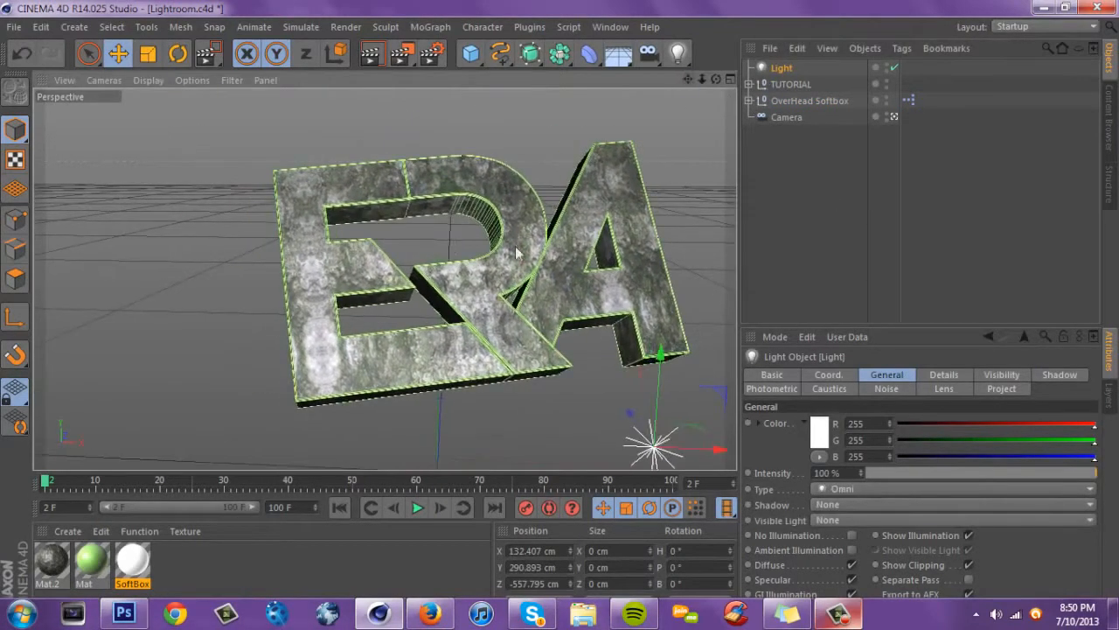
{"action": "left_click_drag", "start_coordinate": [653, 291], "coordinate": [167, 21]}
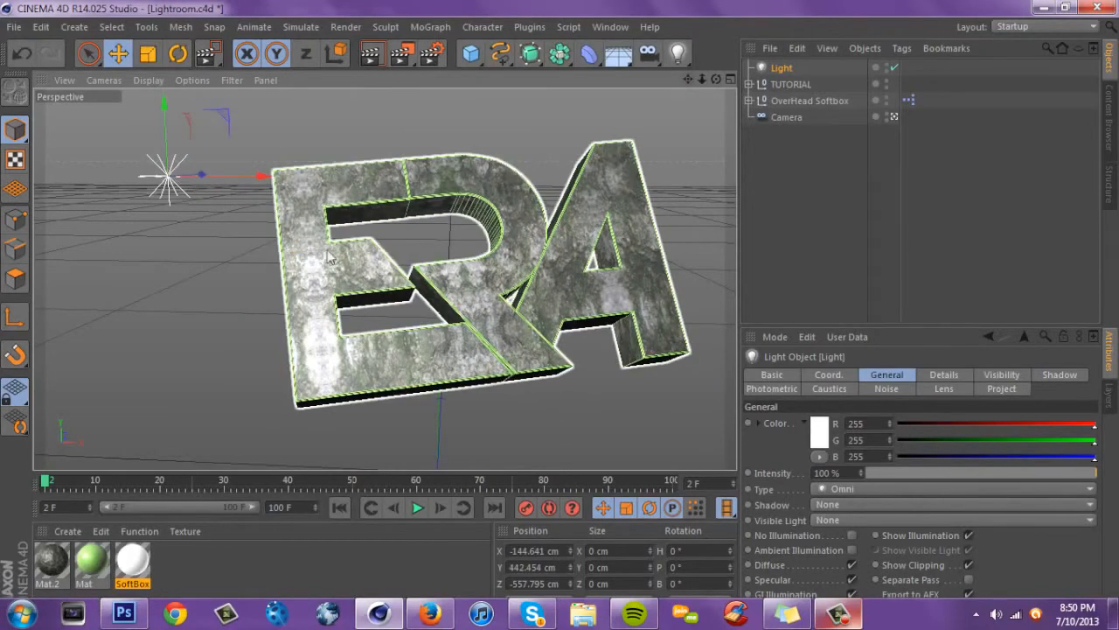
Duplicate the Omni light to the right side of the logo, and reposition the original light on the left.
{"action": "left_click_drag", "start_coordinate": [278, 237], "coordinate": [802, 195], "text": "ctrl"}
{"action": "left_click_drag", "start_coordinate": [715, 80], "coordinate": [7, 306]}
{"action": "left_click", "coordinate": [779, 85]}
{"action": "left_click_drag", "start_coordinate": [650, 353], "coordinate": [178, 326]}
{"action": "left_click_drag", "start_coordinate": [444, 384], "coordinate": [389, 318]}
Reposition the two Omni lights around the logo, bringing the original to about X -218 cm, Y 494 cm near its upper-left corner.
{"action": "left_click", "coordinate": [771, 69], "text": "ctrl"}
{"action": "left_click_drag", "start_coordinate": [577, 127], "coordinate": [494, 125]}
{"action": "mouse_move", "coordinate": [702, 79]}
{"action": "left_mouse_down"}
{"action": "mouse_move", "coordinate": [647, 78]}
{"action": "mouse_move", "coordinate": [710, 80]}
{"action": "left_mouse_up"}
{"action": "left_click_drag", "start_coordinate": [266, 242], "coordinate": [652, 225]}
{"action": "left_click", "coordinate": [781, 84]}
{"action": "left_click_drag", "start_coordinate": [159, 307], "coordinate": [336, 332]}
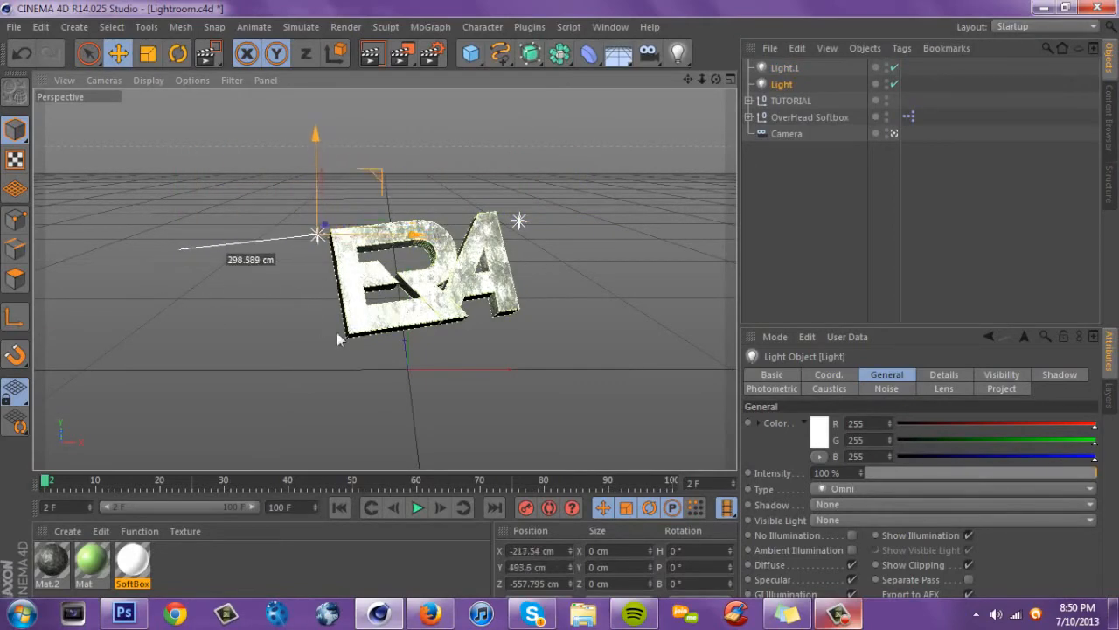
Lower the intensity of the Omni light on the logo's left to 23% and of the right one to 25%.
{"action": "scroll", "coordinate": [336, 334], "scroll_direction": "up", "scroll_amount": 6}
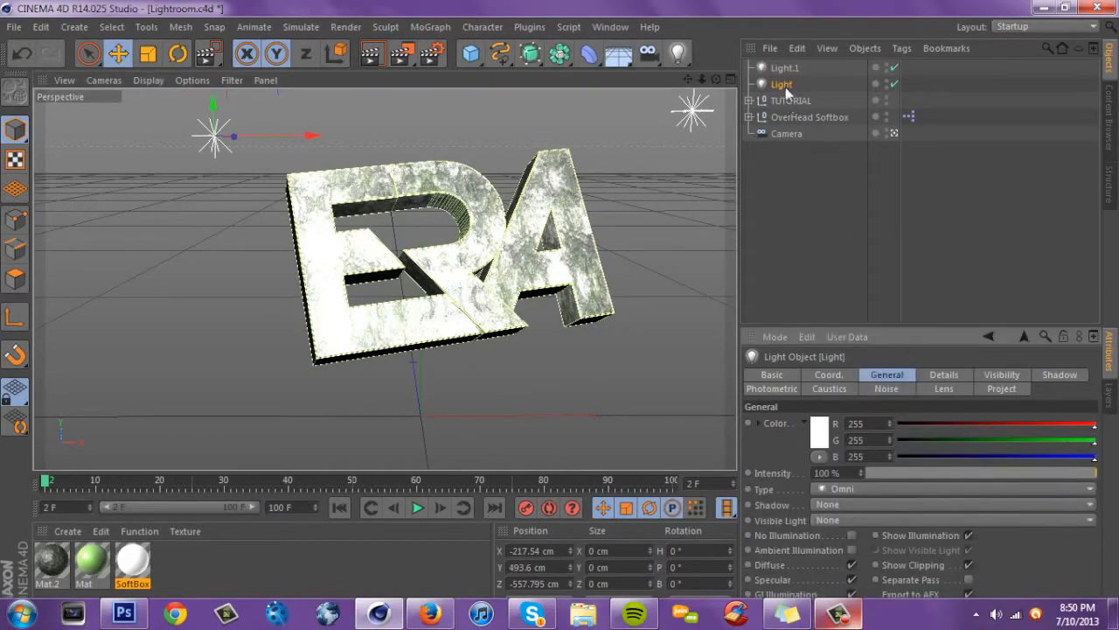
{"action": "left_click_drag", "start_coordinate": [956, 476], "coordinate": [923, 473]}
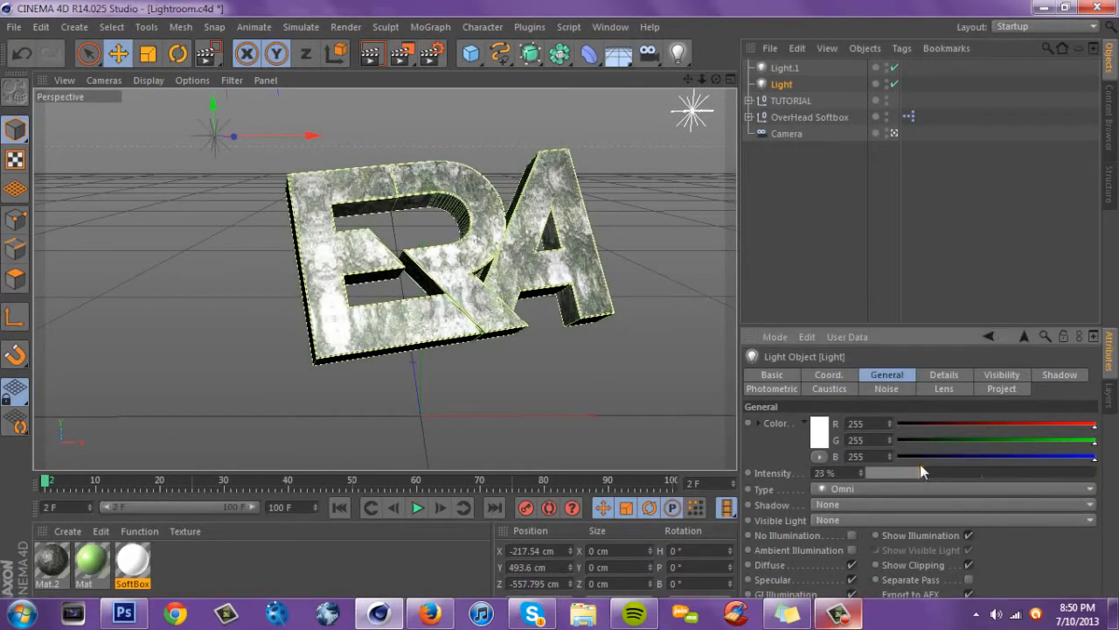
{"action": "left_click", "coordinate": [773, 68]}
{"action": "left_click_drag", "start_coordinate": [930, 473], "coordinate": [904, 473]}
{"action": "left_click_drag", "start_coordinate": [688, 79], "coordinate": [692, 119]}
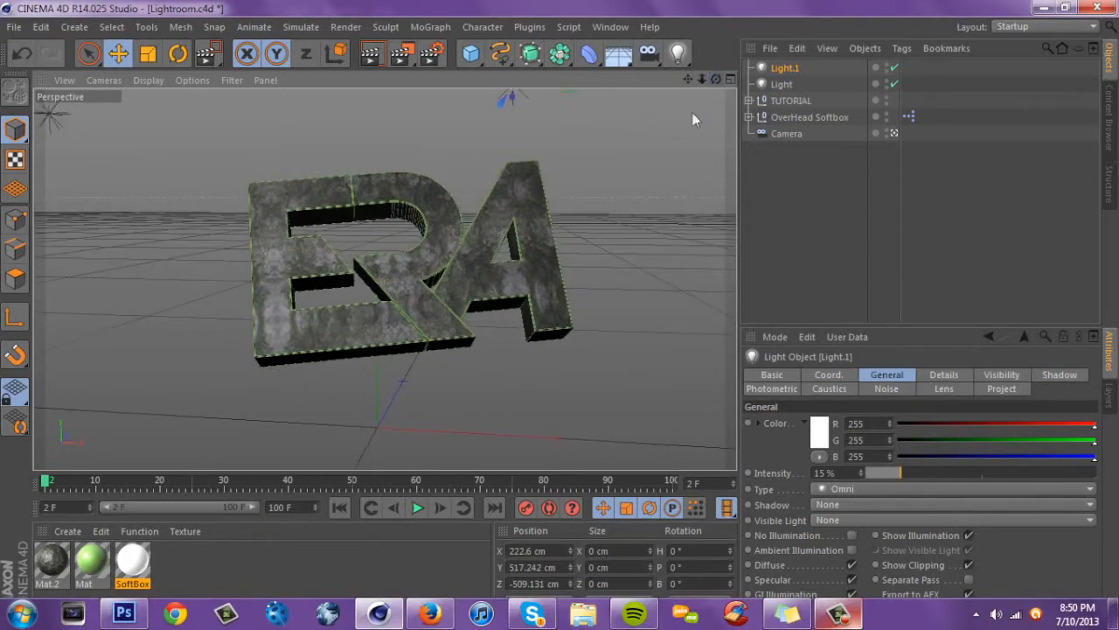
{"action": "mouse_move", "coordinate": [918, 473]}
{"action": "left_mouse_down"}
{"action": "mouse_move", "coordinate": [972, 472]}
{"action": "mouse_move", "coordinate": [926, 477]}
{"action": "left_mouse_up"}
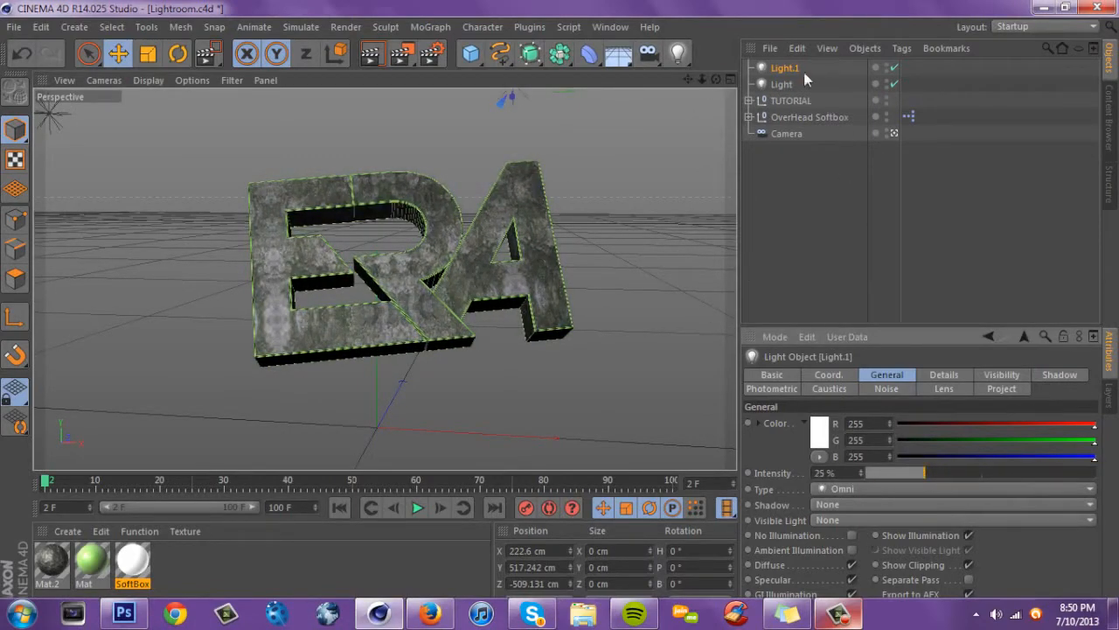
Duplicate the Omni light twice, placing a 10% copy in front of the logo and a 51% copy below it.
{"action": "left_click_drag", "start_coordinate": [616, 134], "coordinate": [514, 303], "text": "ctrl"}
{"action": "left_click_drag", "start_coordinate": [914, 479], "coordinate": [891, 479]}
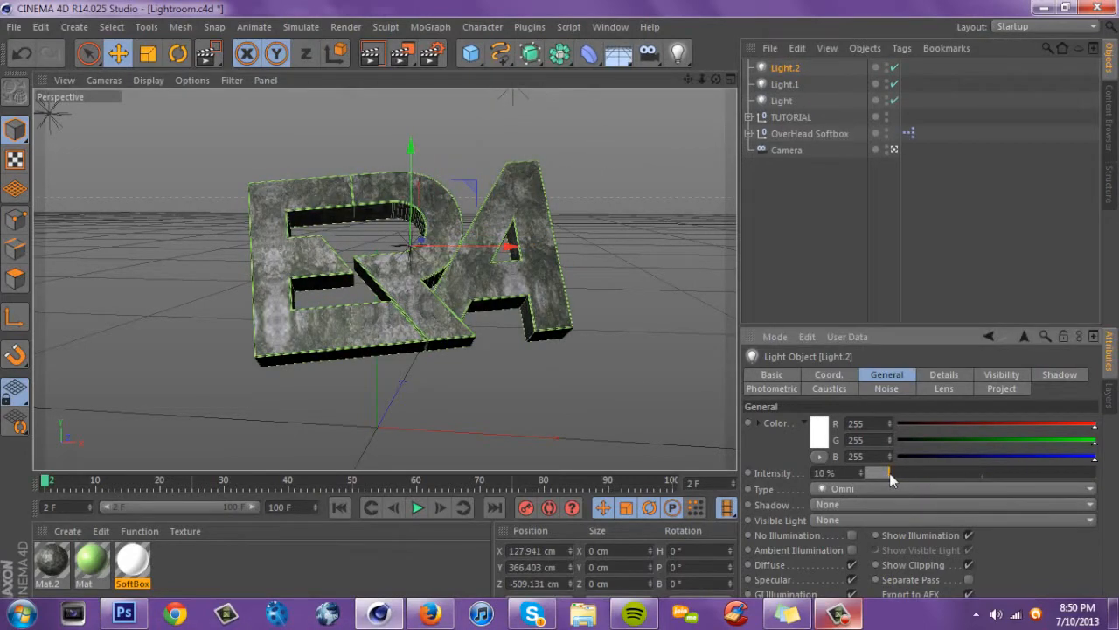
{"action": "left_click_drag", "start_coordinate": [539, 286], "coordinate": [547, 351], "text": "ctrl"}
{"action": "left_click_drag", "start_coordinate": [397, 331], "coordinate": [396, 350]}
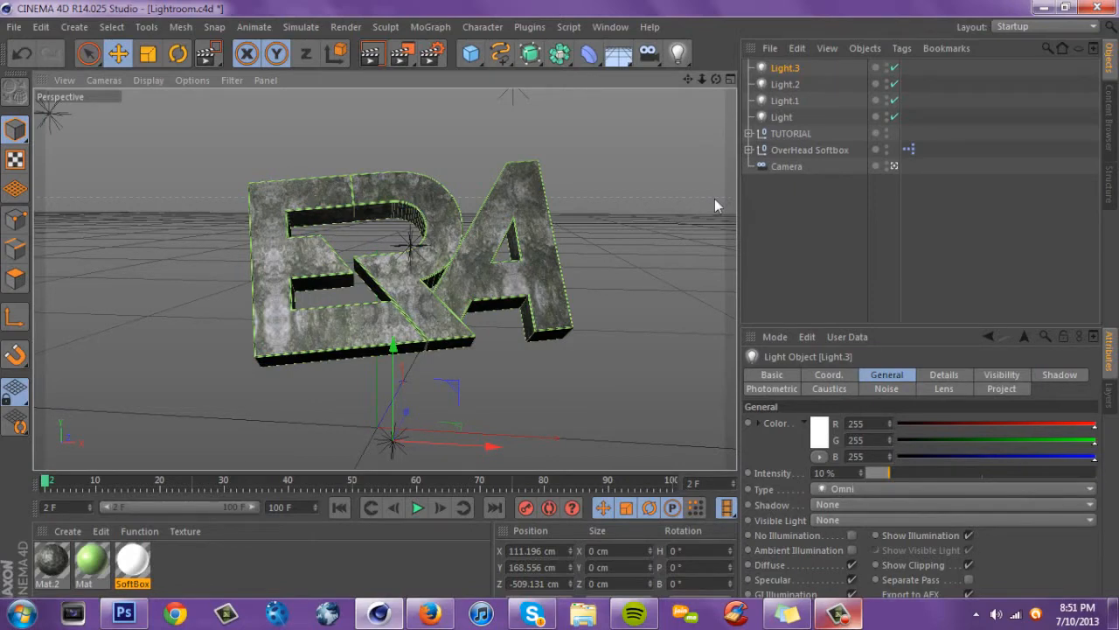
{"action": "left_click_drag", "start_coordinate": [404, 413], "coordinate": [420, 391]}
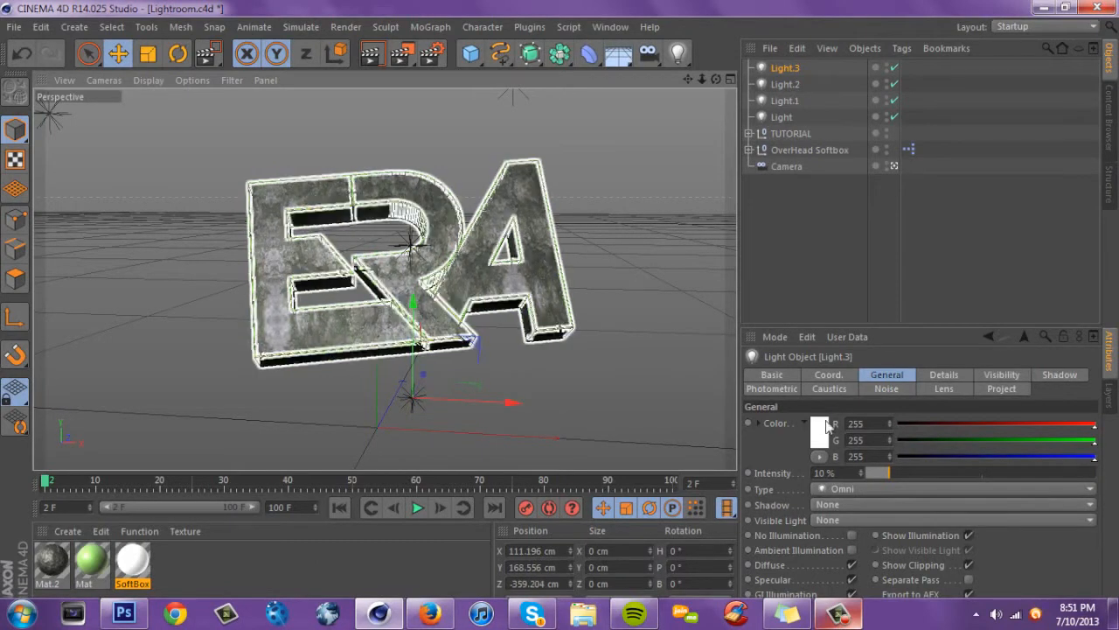
{"action": "left_click_drag", "start_coordinate": [930, 473], "coordinate": [968, 472]}
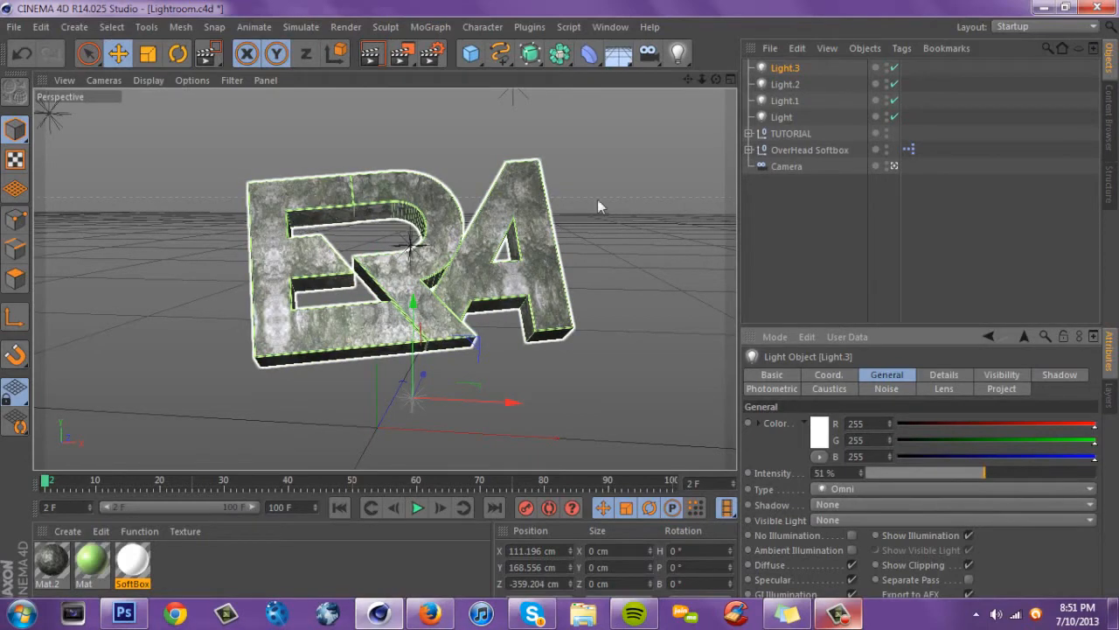
Set the intensity of the original Omni light to 9% and of its upper-right duplicate to 12%.
{"action": "left_click", "coordinate": [784, 84]}
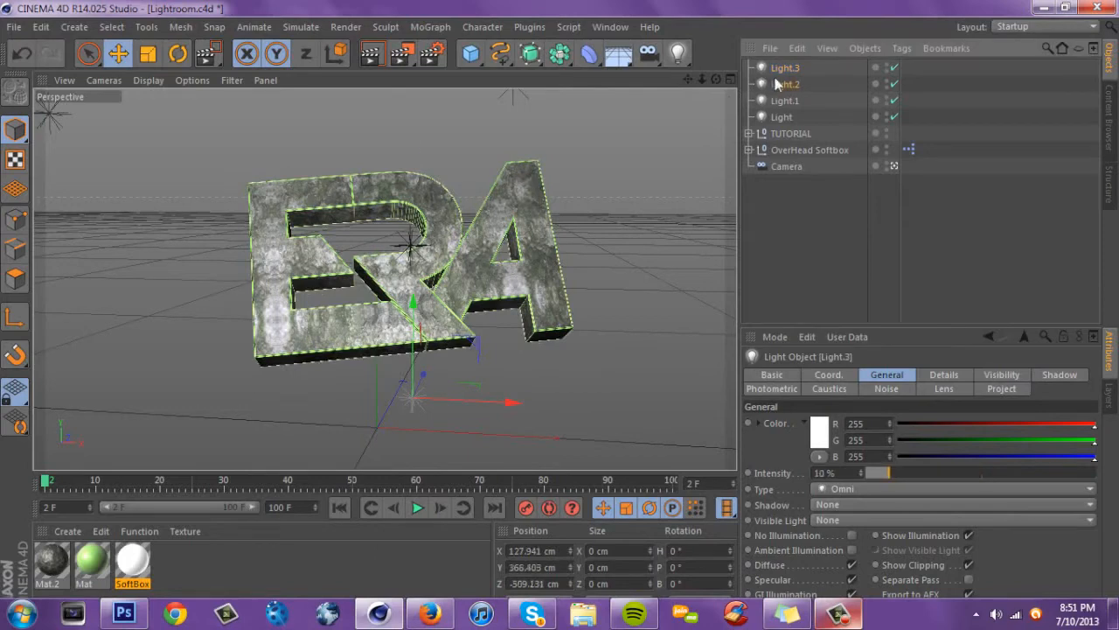
{"action": "left_click_drag", "start_coordinate": [882, 473], "coordinate": [882, 473]}
{"action": "left_click", "coordinate": [782, 117]}
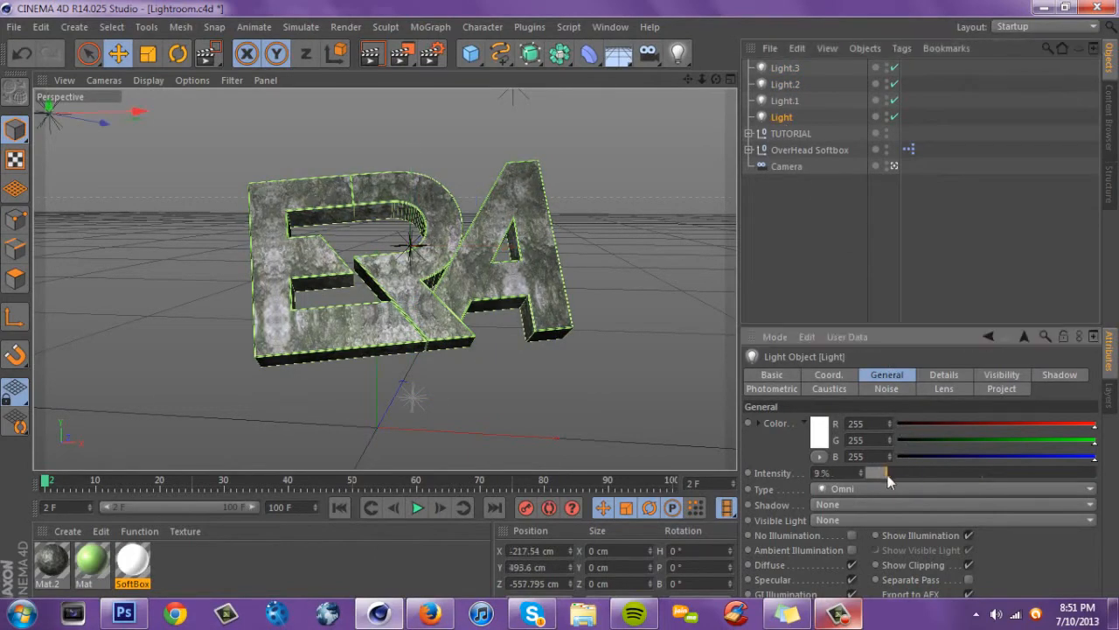
{"action": "left_click", "coordinate": [785, 100]}
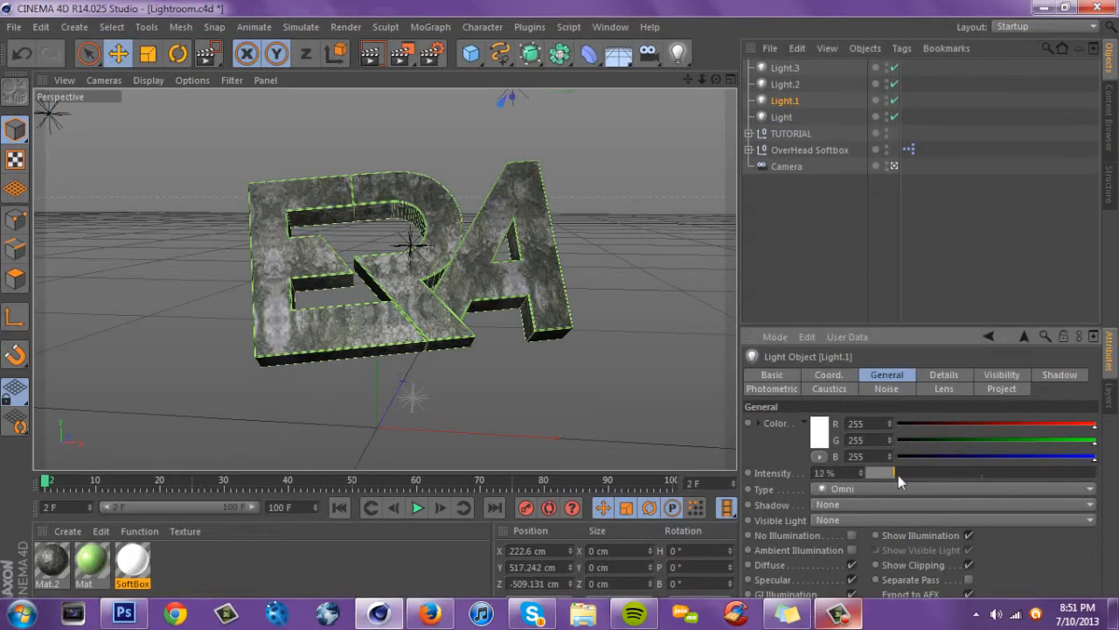
Delete the three duplicated Omni lights, keeping only the original one.
{"action": "left_click", "coordinate": [771, 67]}
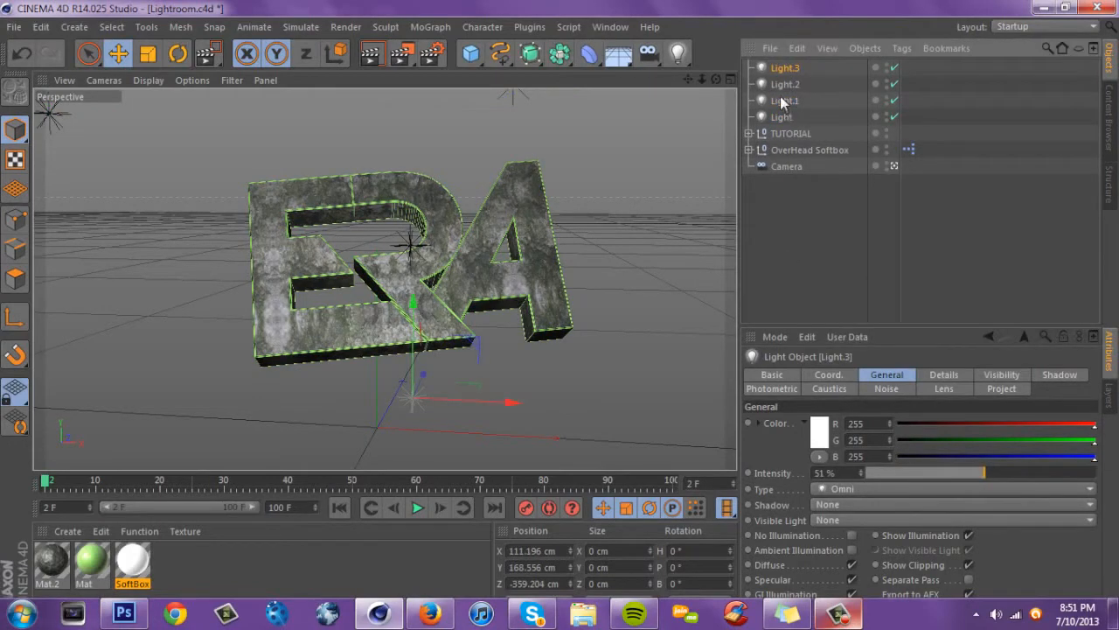
{"action": "left_click", "coordinate": [781, 102], "text": "shift"}
{"action": "key", "text": "Delete"}
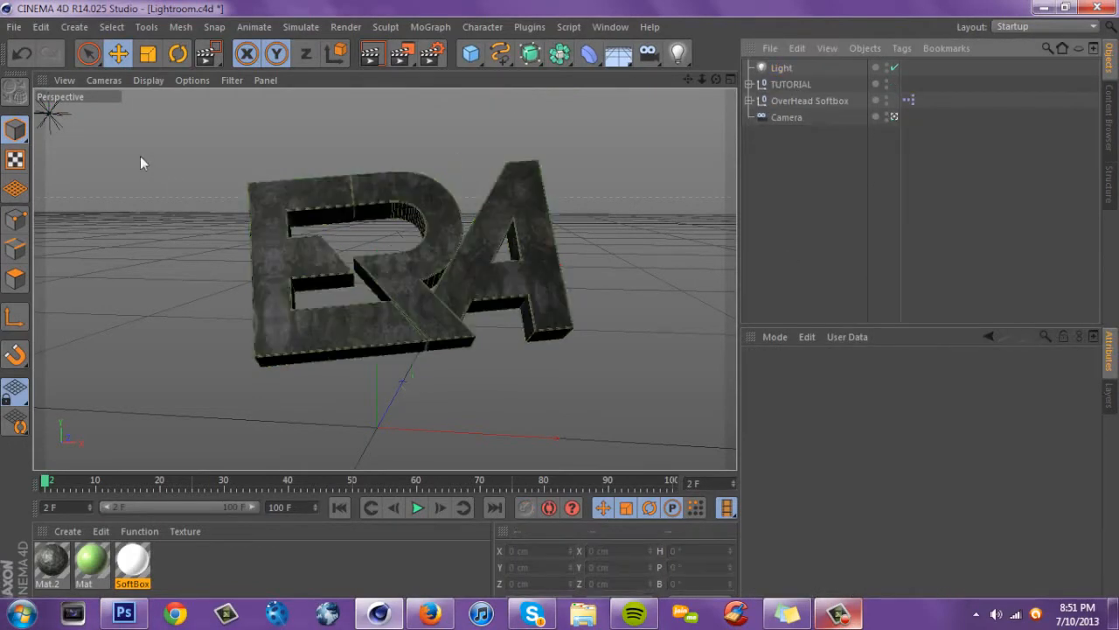
Move the remaining light in front of the logo at about X 116 cm, Y 382 cm, and change its type to Spot.
{"action": "left_click", "coordinate": [775, 69]}
{"action": "left_click_drag", "start_coordinate": [217, 255], "coordinate": [582, 380]}
{"action": "left_click", "coordinate": [857, 492]}
{"action": "left_click", "coordinate": [848, 347]}
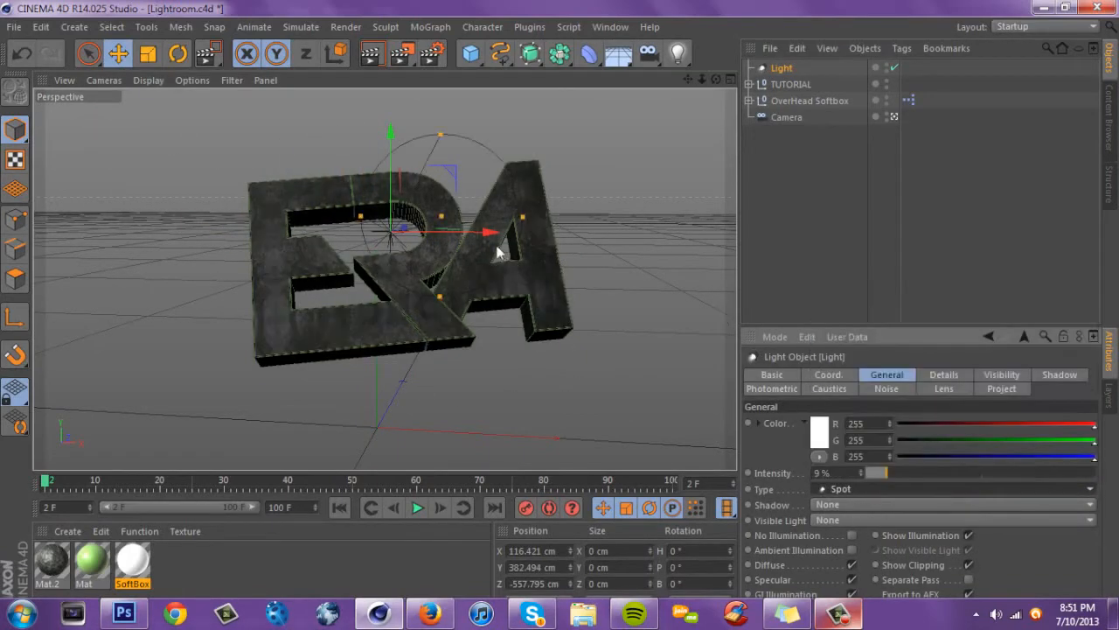
Shift the Spot light slightly down across the logo's front and raise its intensity to 71%.
{"action": "left_click_drag", "start_coordinate": [429, 226], "coordinate": [399, 245]}
{"action": "left_click_drag", "start_coordinate": [716, 79], "coordinate": [716, 95]}
{"action": "left_click_drag", "start_coordinate": [382, 278], "coordinate": [383, 279], "text": "alt"}
{"action": "left_click_drag", "start_coordinate": [899, 464], "coordinate": [1031, 470]}
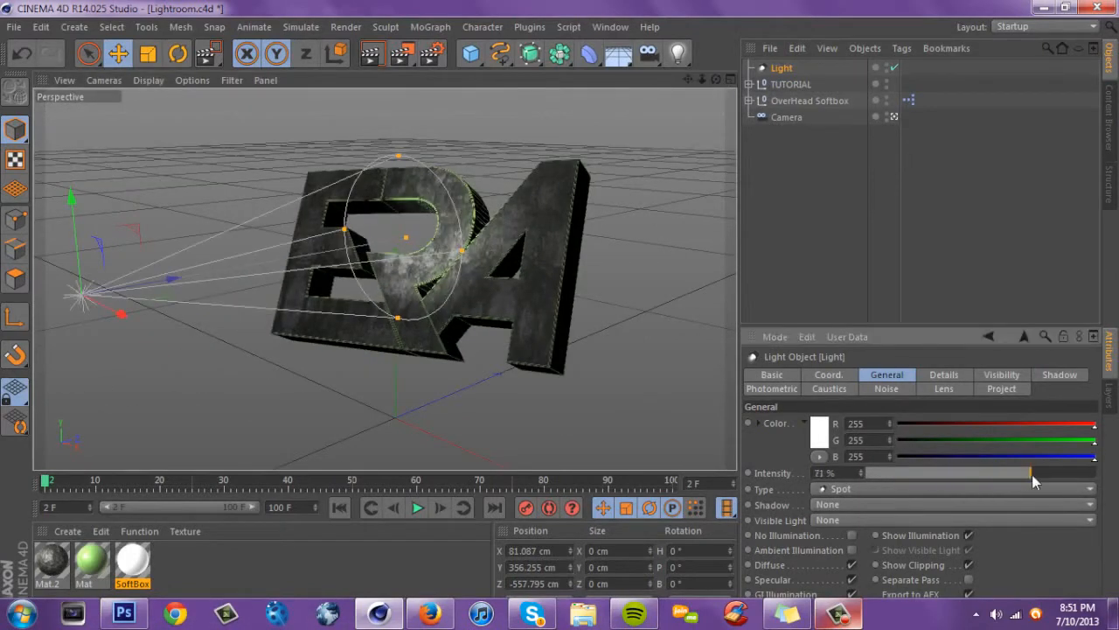
Set the intensity of the Area light inside the OverHead Softbox to 44%.
{"action": "left_click", "coordinate": [810, 101]}
{"action": "left_click", "coordinate": [748, 101]}
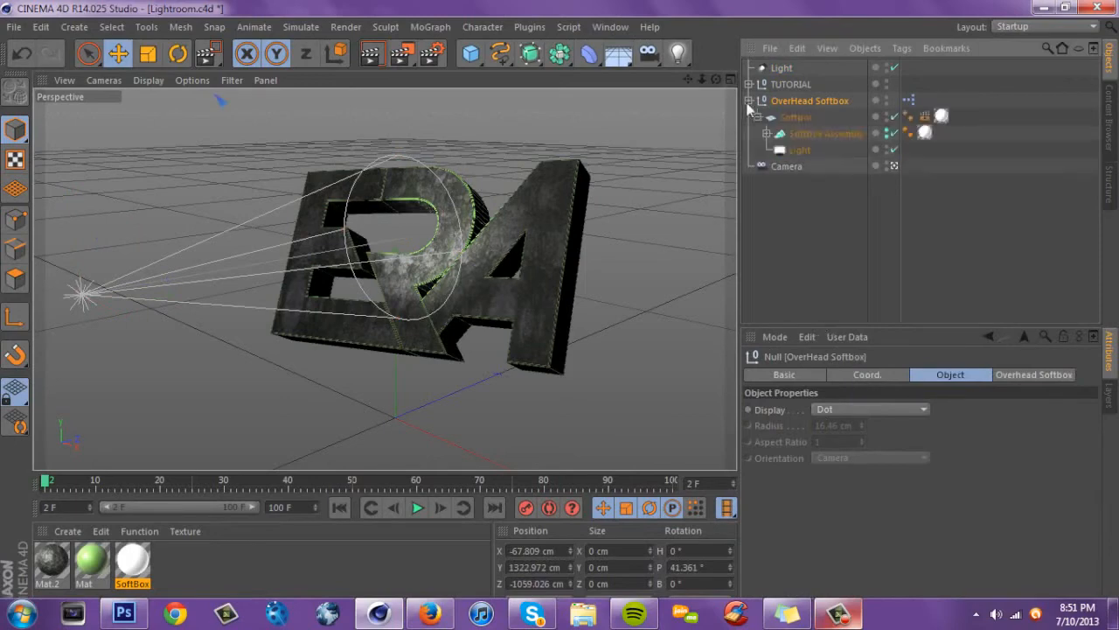
{"action": "left_click", "coordinate": [783, 151]}
{"action": "left_click_drag", "start_coordinate": [970, 472], "coordinate": [968, 475]}
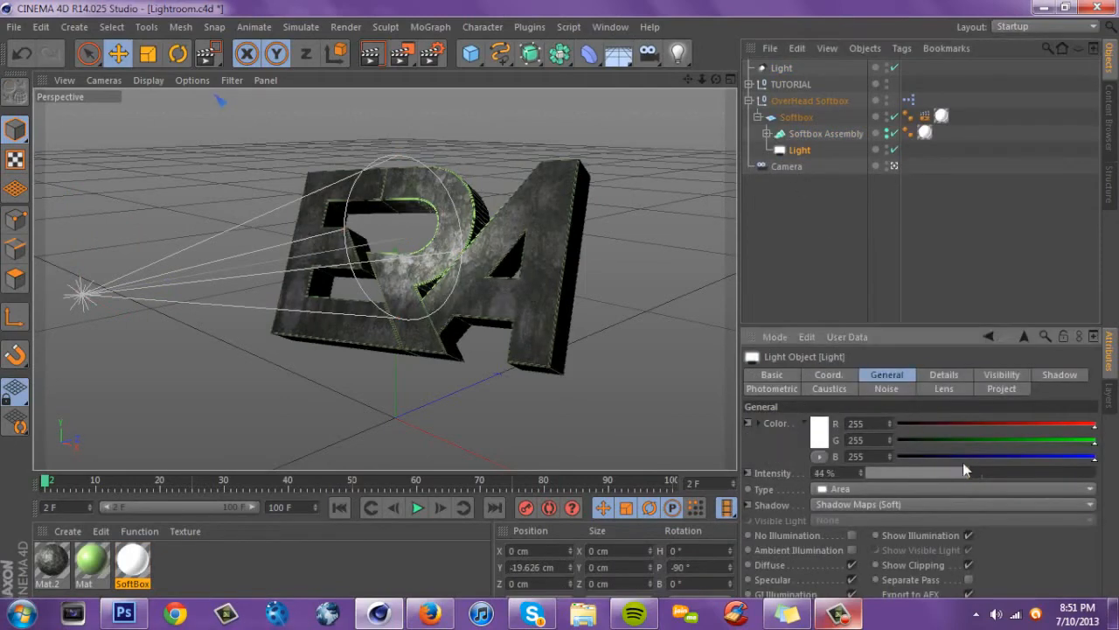
{"action": "left_click", "coordinate": [748, 101]}
Raise the Spot light's intensity further and move the light to about X 74 cm, Y 313 cm.
{"action": "left_click", "coordinate": [779, 68]}
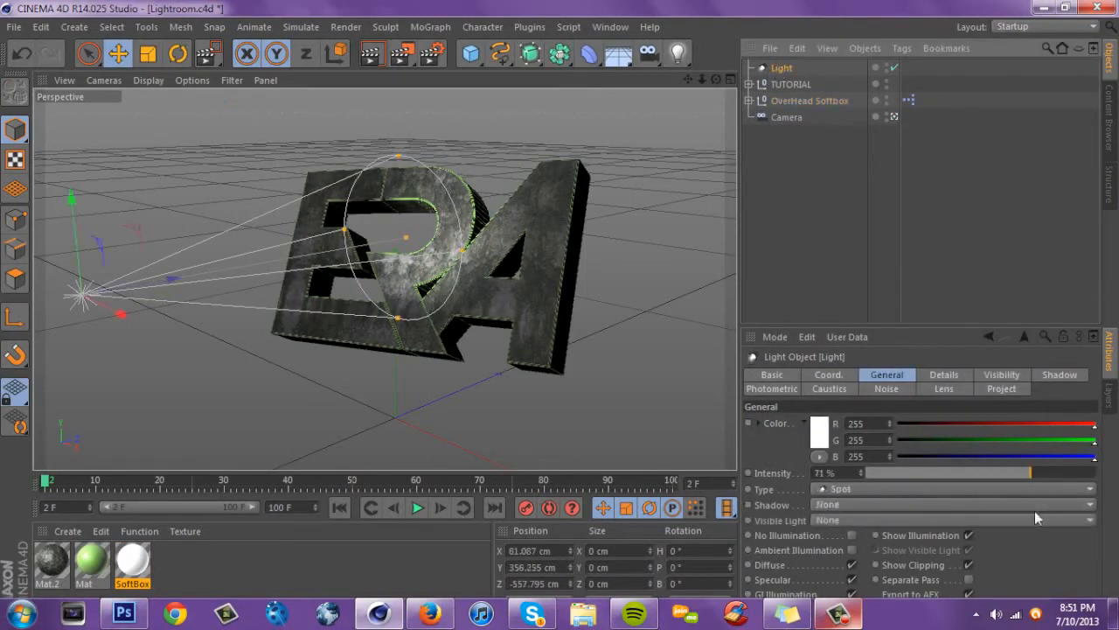
{"action": "left_click", "coordinate": [1075, 472]}
{"action": "left_click_drag", "start_coordinate": [391, 407], "coordinate": [448, 463]}
Widen the Spot light's outer angle to 74° and rotate the light to about H -14°, P 10°, B 68°.
{"action": "left_click", "coordinate": [932, 377]}
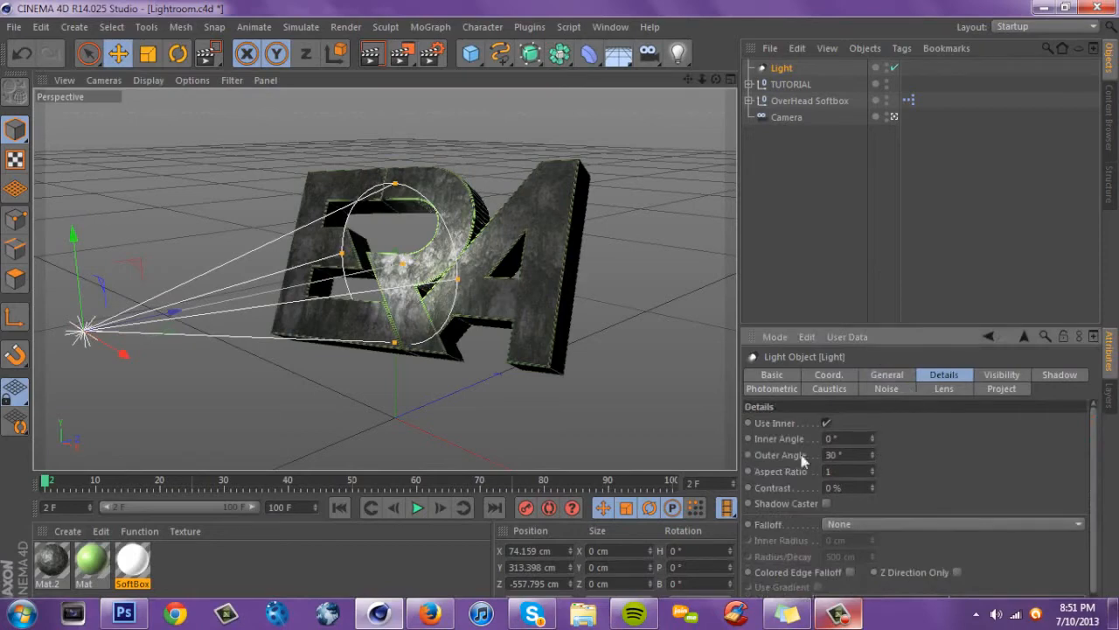
{"action": "mouse_move", "coordinate": [873, 454]}
{"action": "left_mouse_down"}
{"action": "mouse_move", "coordinate": [872, 424]}
{"action": "mouse_move", "coordinate": [874, 454]}
{"action": "left_mouse_up"}
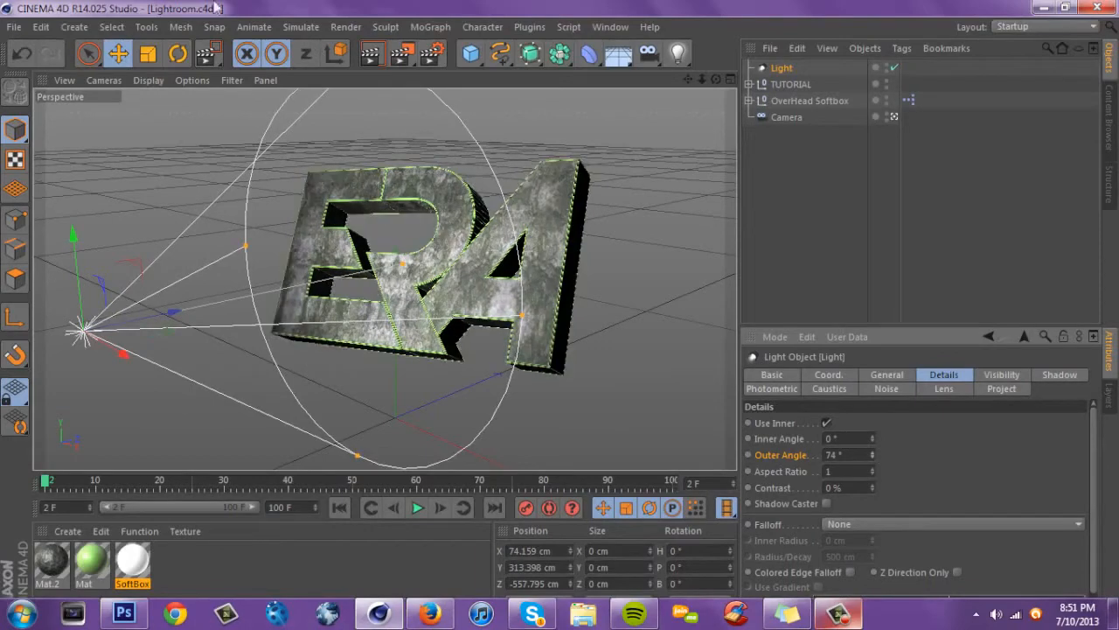
{"action": "left_click", "coordinate": [178, 54]}
{"action": "left_click_drag", "start_coordinate": [130, 318], "coordinate": [91, 255]}
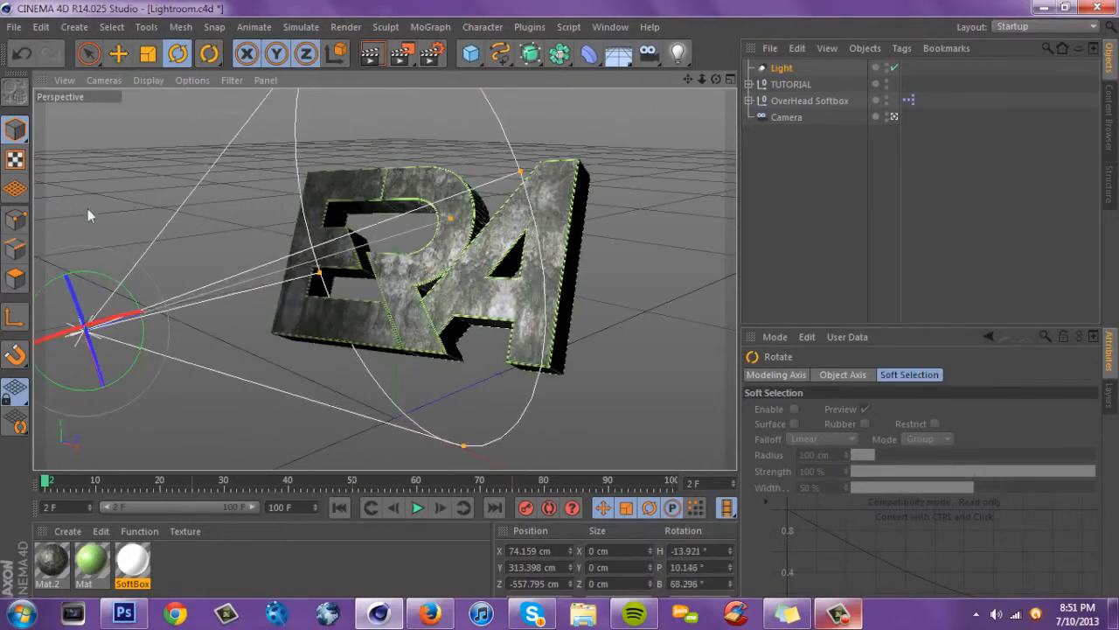
{"action": "left_click", "coordinate": [119, 53]}
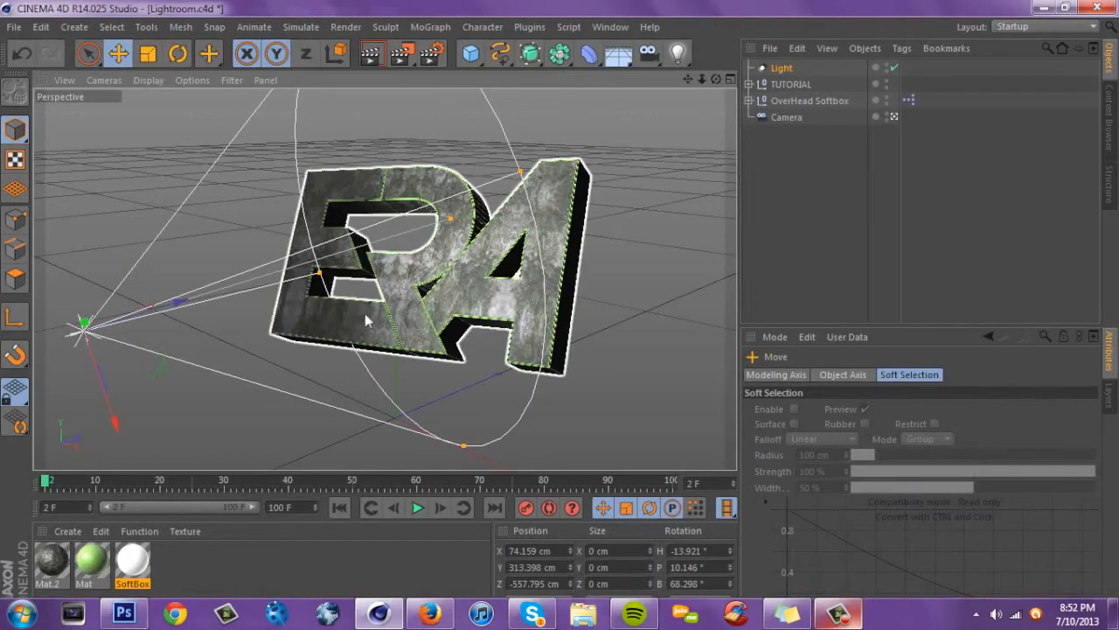
Move the Spot light near the logo's lower-left corner, at about X -59 cm, Y 178 cm, Z -500 cm.
{"action": "scroll", "coordinate": [392, 281], "scroll_direction": "down", "scroll_amount": 1}
{"action": "left_click_drag", "start_coordinate": [393, 289], "coordinate": [344, 333], "text": "alt"}
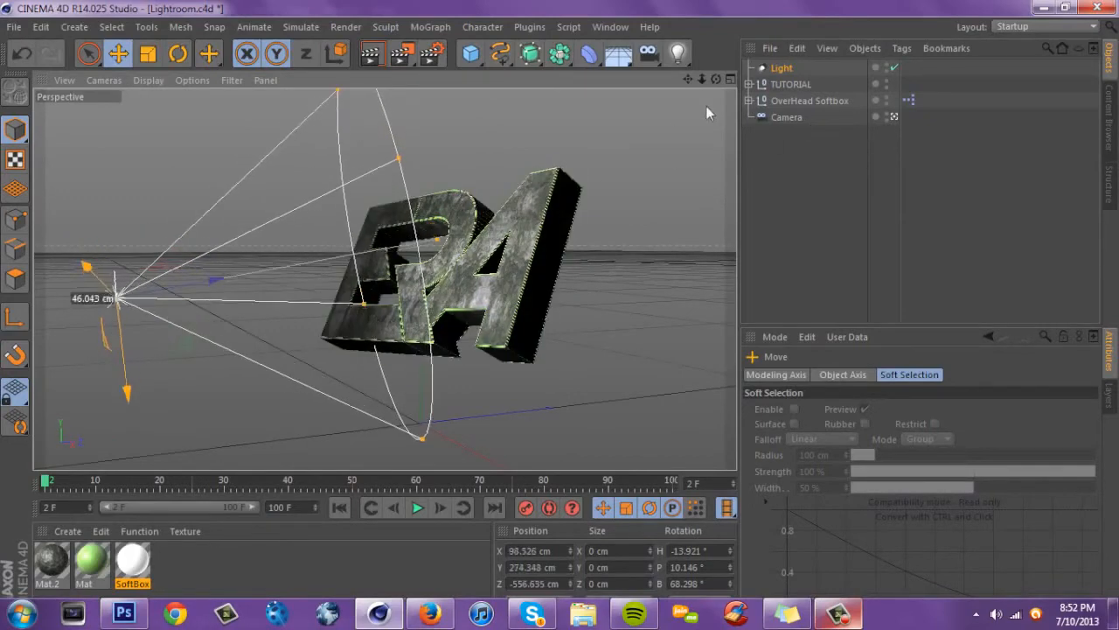
{"action": "left_click_drag", "start_coordinate": [524, 143], "coordinate": [69, 236], "text": "alt"}
{"action": "left_click_drag", "start_coordinate": [515, 303], "coordinate": [615, 348]}
{"action": "left_click_drag", "start_coordinate": [175, 227], "coordinate": [464, 292], "text": "alt"}
{"action": "right_click_drag", "start_coordinate": [461, 279], "coordinate": [431, 274], "text": "alt"}
{"action": "scroll", "coordinate": [431, 275], "scroll_direction": "down", "scroll_amount": 3}
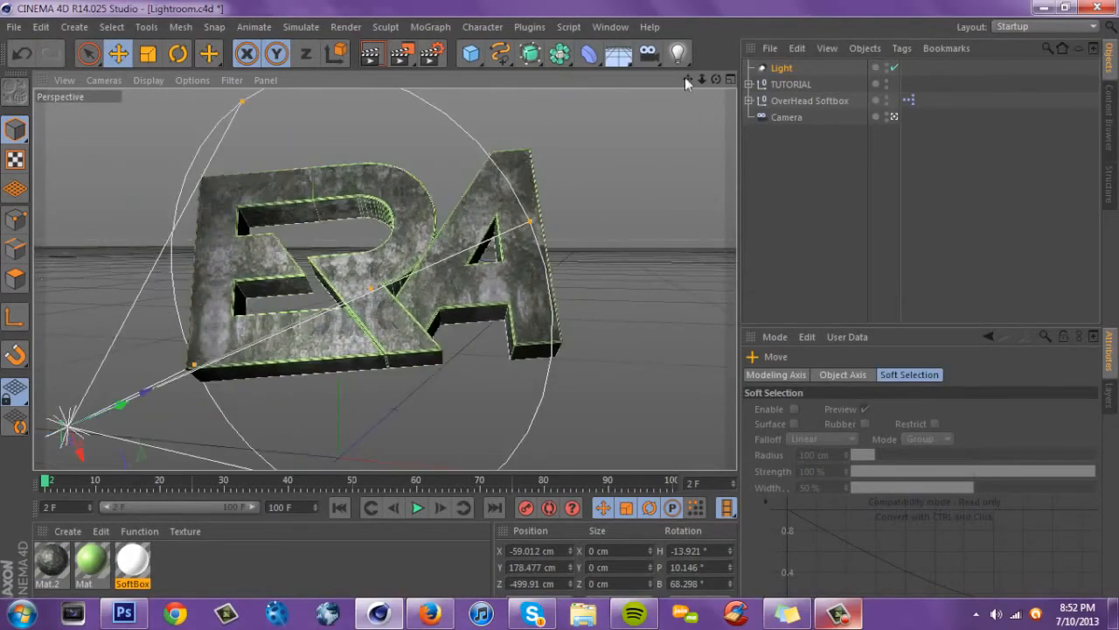
{"action": "left_click_drag", "start_coordinate": [687, 80], "coordinate": [748, 115]}
{"action": "left_click_drag", "start_coordinate": [687, 80], "coordinate": [654, 20]}
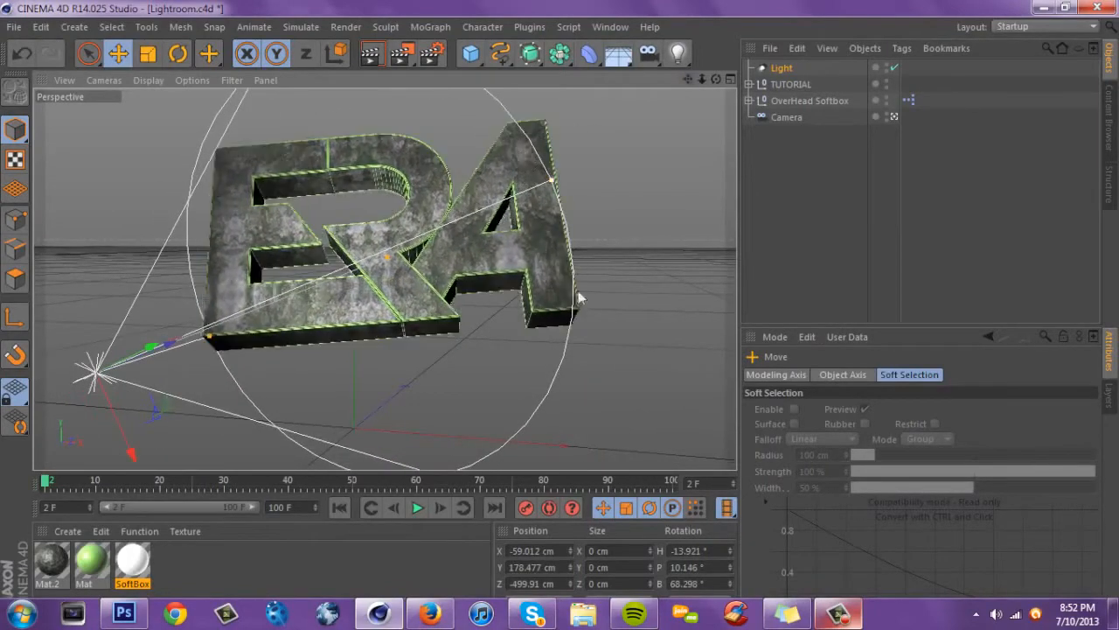
Set the Spot light's intensity to 79%.
{"action": "left_click", "coordinate": [776, 69]}
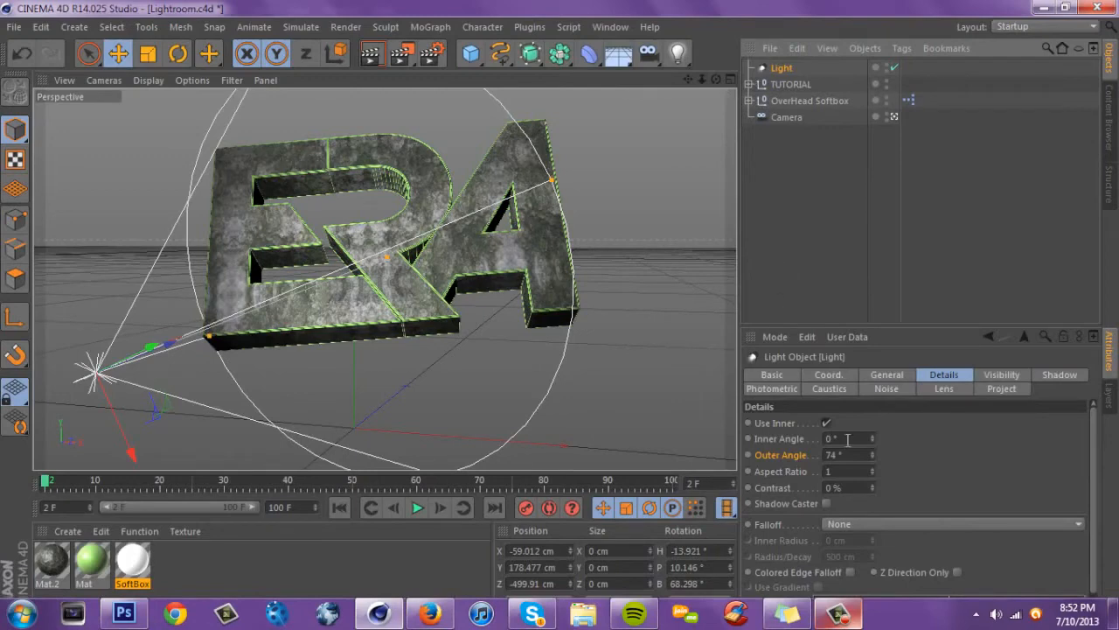
{"action": "left_click", "coordinate": [886, 374]}
{"action": "left_click_drag", "start_coordinate": [947, 473], "coordinate": [1052, 471]}
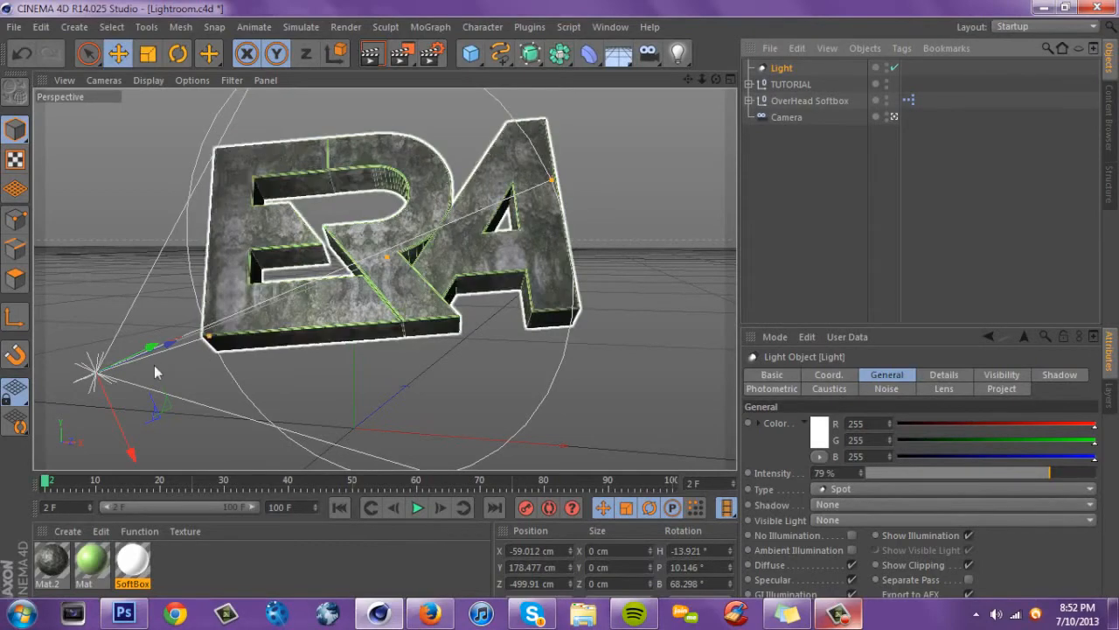
Move the Spot light to about X -163 cm, Y 327 cm, and rotate it to about H -20°, P -1°, B 48°.
{"action": "left_click_drag", "start_coordinate": [172, 370], "coordinate": [88, 193]}
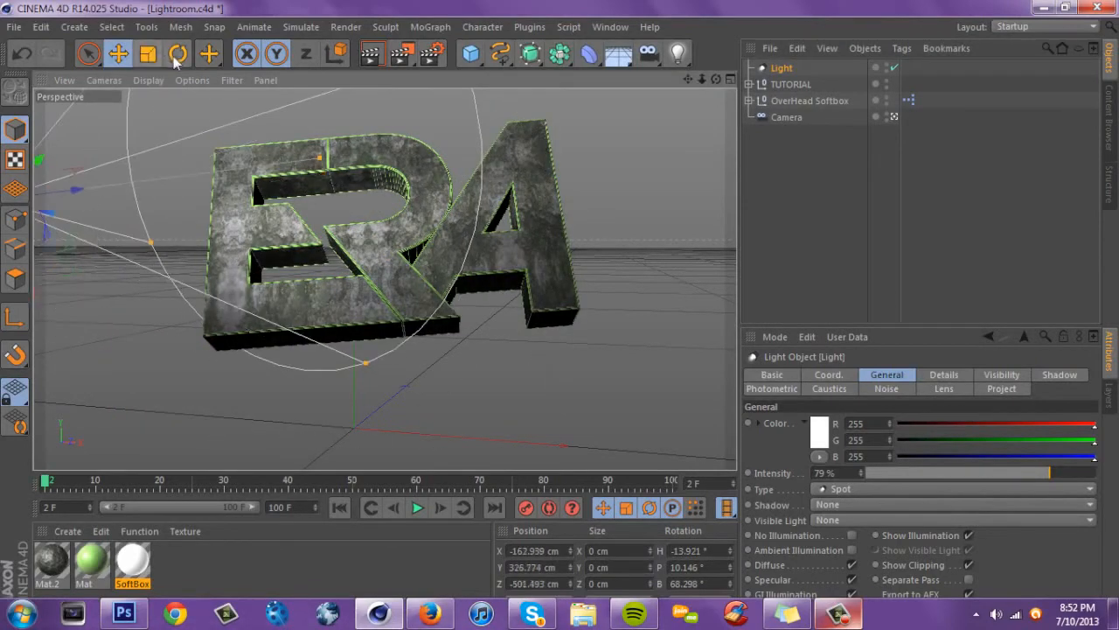
{"action": "key", "text": "r"}
{"action": "left_click_drag", "start_coordinate": [39, 213], "coordinate": [300, 77]}
Replace the Spot light with a new light of type Area.
{"action": "left_click", "coordinate": [768, 70]}
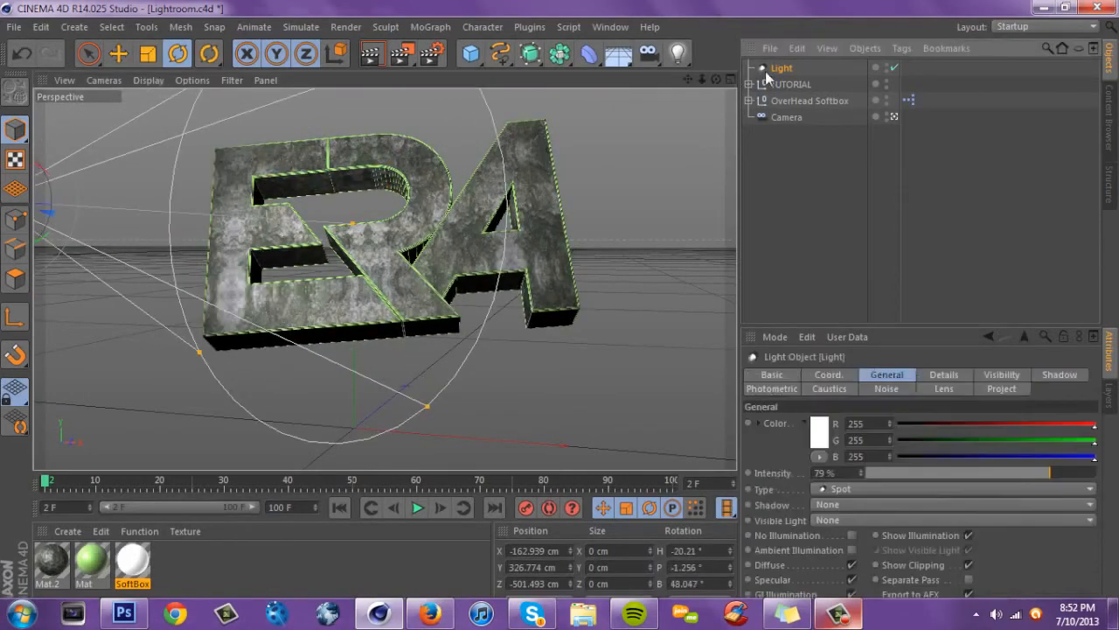
{"action": "key", "text": "Delete"}
{"action": "left_click_drag", "start_coordinate": [678, 53], "coordinate": [764, 75]}
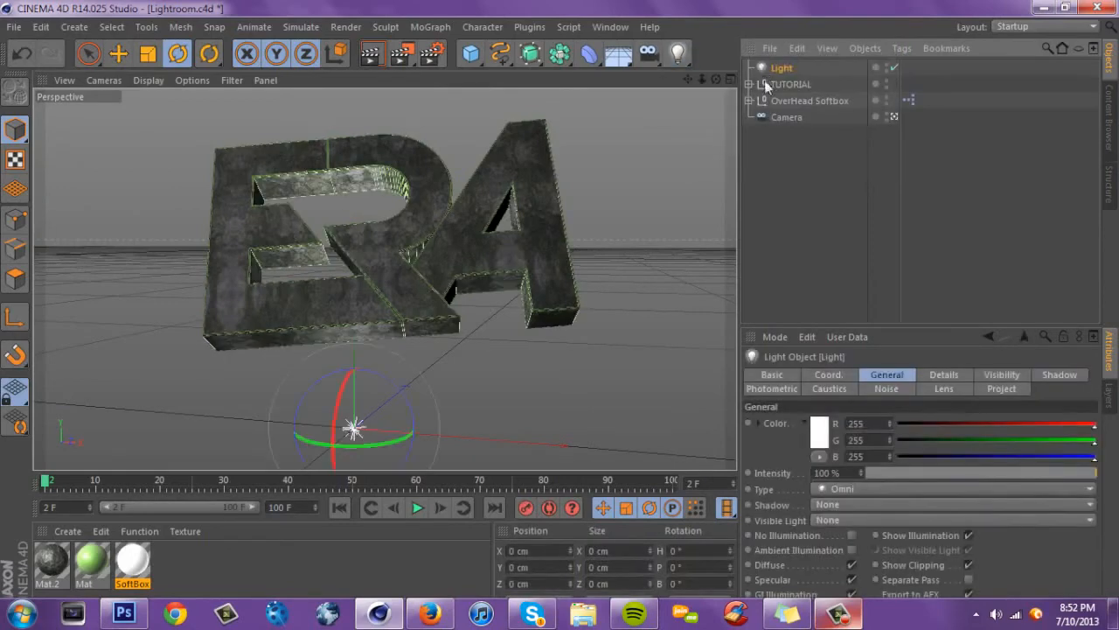
{"action": "left_click", "coordinate": [853, 489]}
{"action": "left_click", "coordinate": [865, 379]}
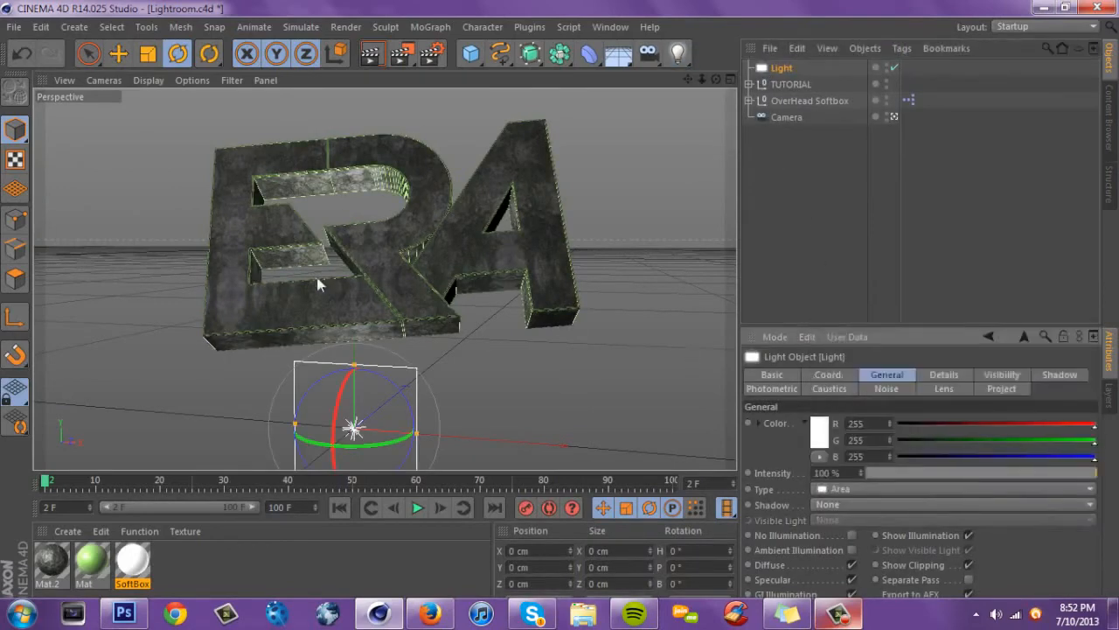
Move the new Area light up in front of the logo, at about X 37 cm, Y 325 cm, Z -177 cm.
{"action": "left_click", "coordinate": [806, 101]}
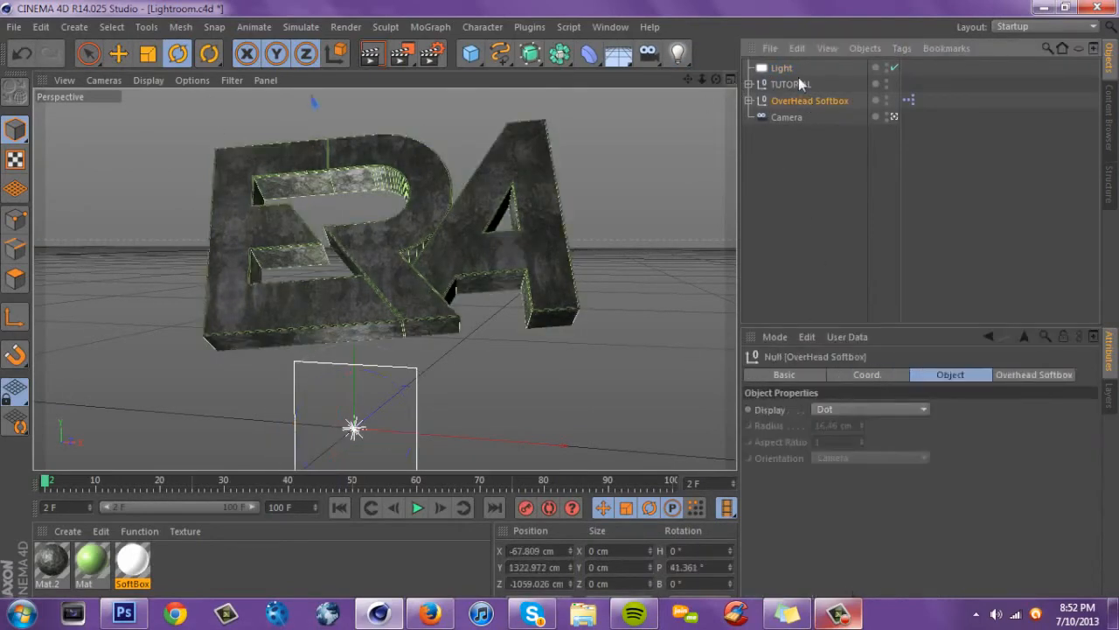
{"action": "left_click", "coordinate": [785, 70]}
{"action": "left_click_drag", "start_coordinate": [716, 80], "coordinate": [647, 87]}
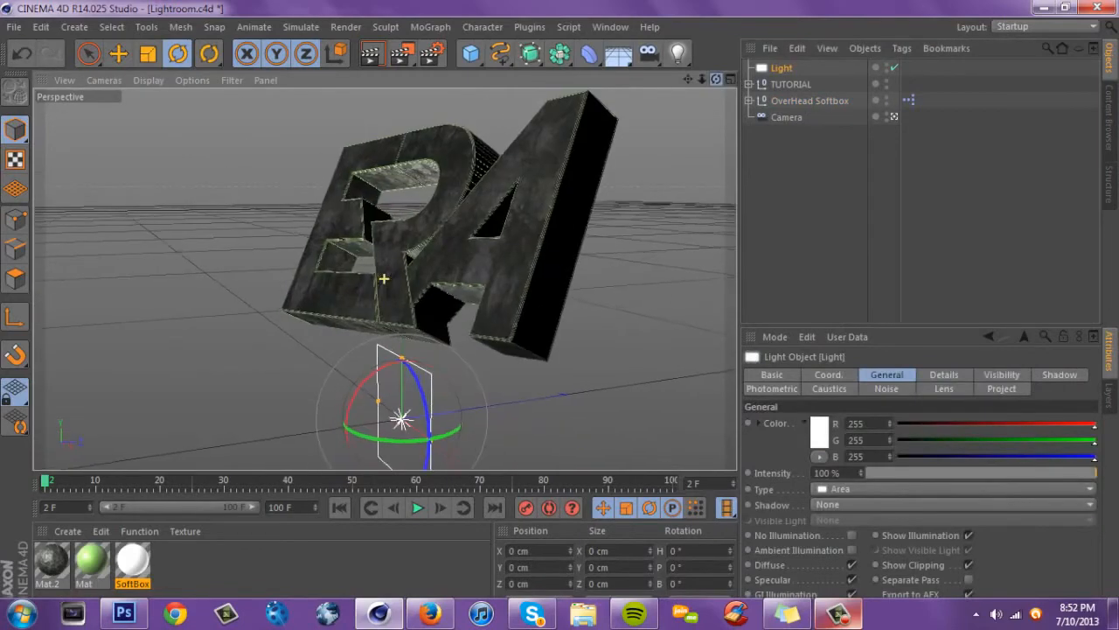
{"action": "left_click", "coordinate": [116, 54]}
{"action": "left_click", "coordinate": [820, 100]}
{"action": "left_click", "coordinate": [781, 68]}
{"action": "left_click_drag", "start_coordinate": [424, 378], "coordinate": [250, 254]}
{"action": "left_click_drag", "start_coordinate": [200, 295], "coordinate": [319, 301]}
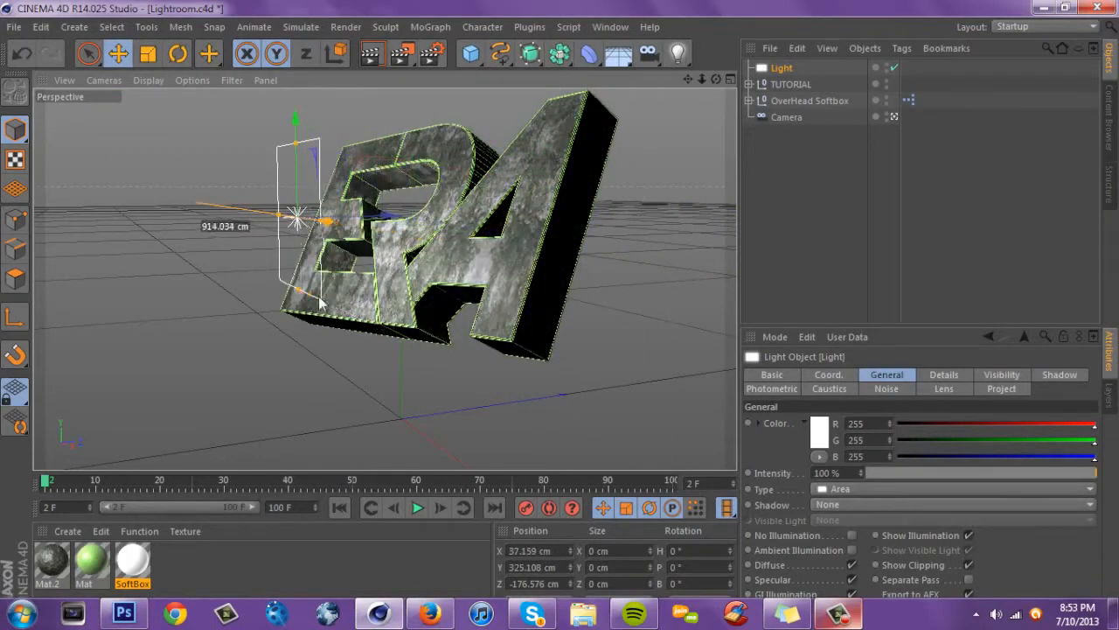
Rotate the new Area light to about H -36°, P -24°, B -50°.
{"action": "key", "text": "r"}
{"action": "left_click_drag", "start_coordinate": [263, 220], "coordinate": [290, 181]}
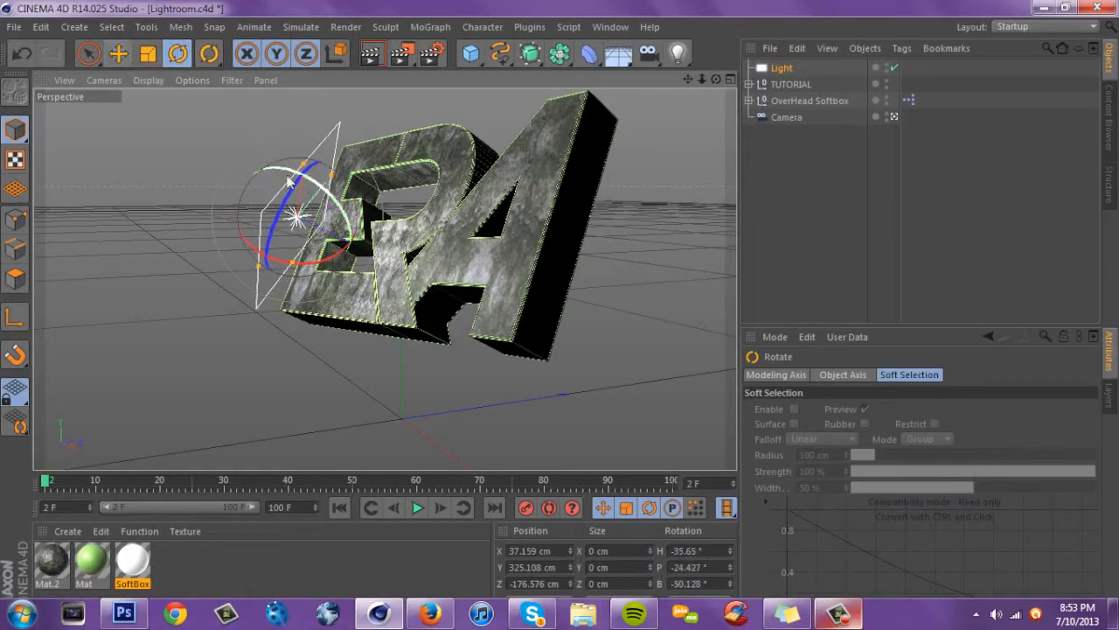
Move the Area light to about X -79 cm, Y 416 cm, Z -339 cm and set its intensity to 41%.
{"action": "left_click", "coordinate": [119, 54]}
{"action": "left_click_drag", "start_coordinate": [297, 218], "coordinate": [163, 153]}
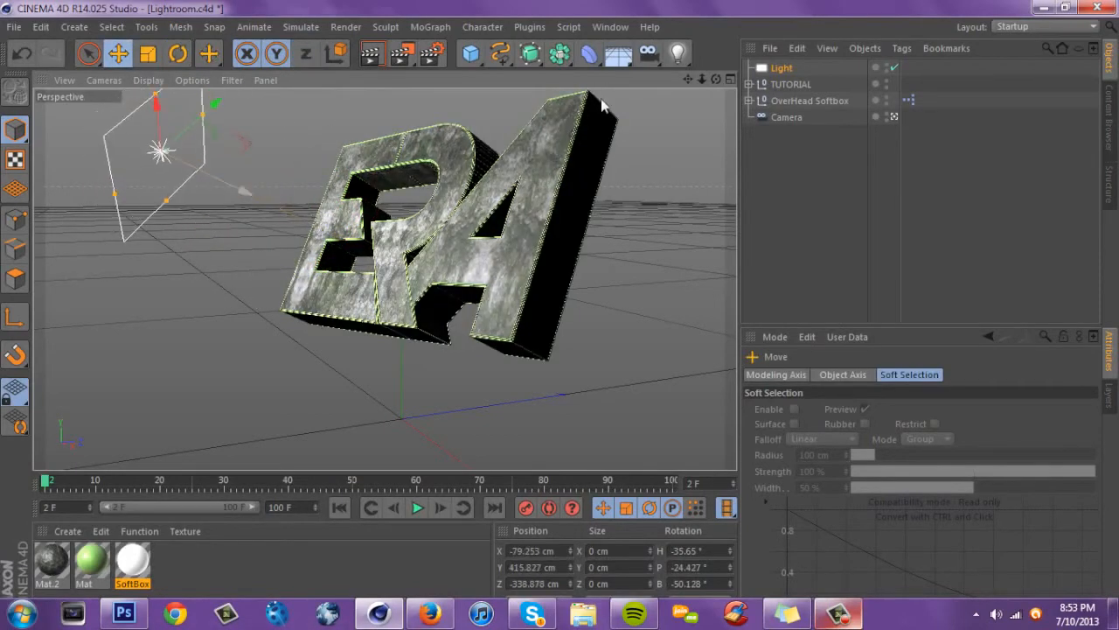
{"action": "left_click_drag", "start_coordinate": [718, 86], "coordinate": [784, 77]}
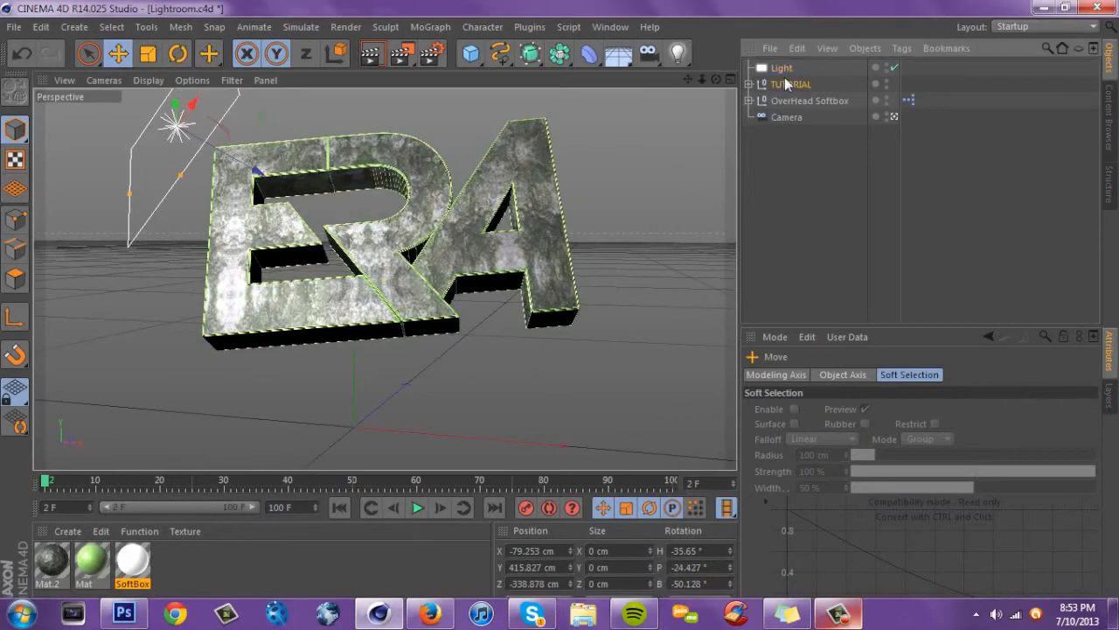
{"action": "mouse_move", "coordinate": [950, 474]}
{"action": "left_mouse_down"}
{"action": "mouse_move", "coordinate": [924, 471]}
{"action": "mouse_move", "coordinate": [961, 472]}
{"action": "left_mouse_up"}
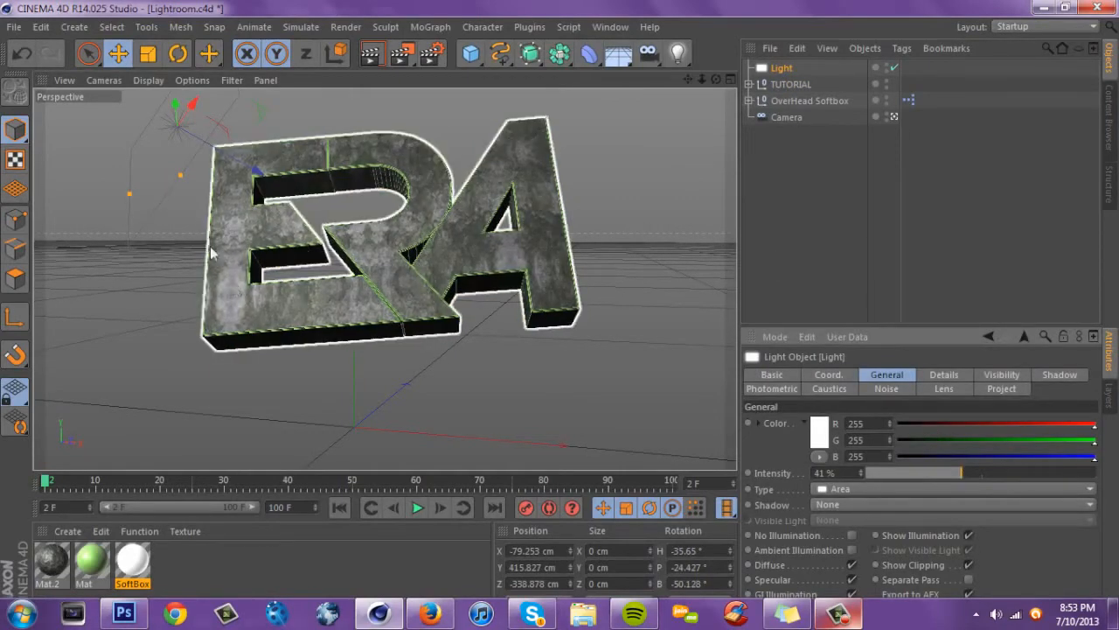
Duplicate the Area light to the logo's other side at about X 359 cm, Y 318 cm, Z -685 cm, rotated to about H 33°, P -20°, B -14°.
{"action": "left_click_drag", "start_coordinate": [120, 266], "coordinate": [491, 381], "text": "ctrl"}
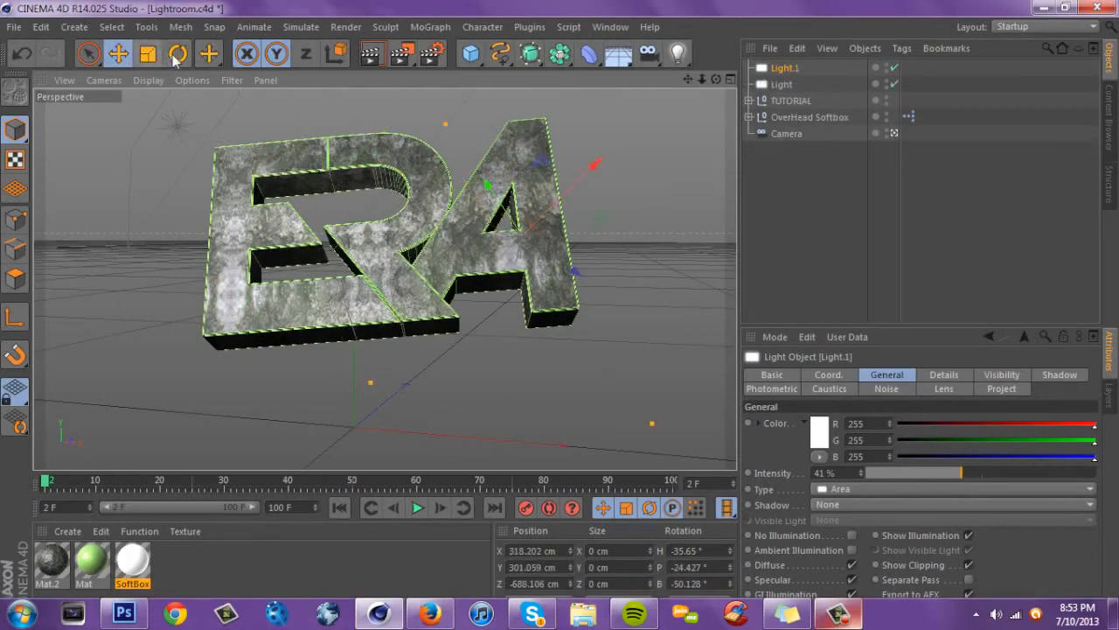
{"action": "key", "text": "r"}
{"action": "left_click_drag", "start_coordinate": [501, 181], "coordinate": [516, 238]}
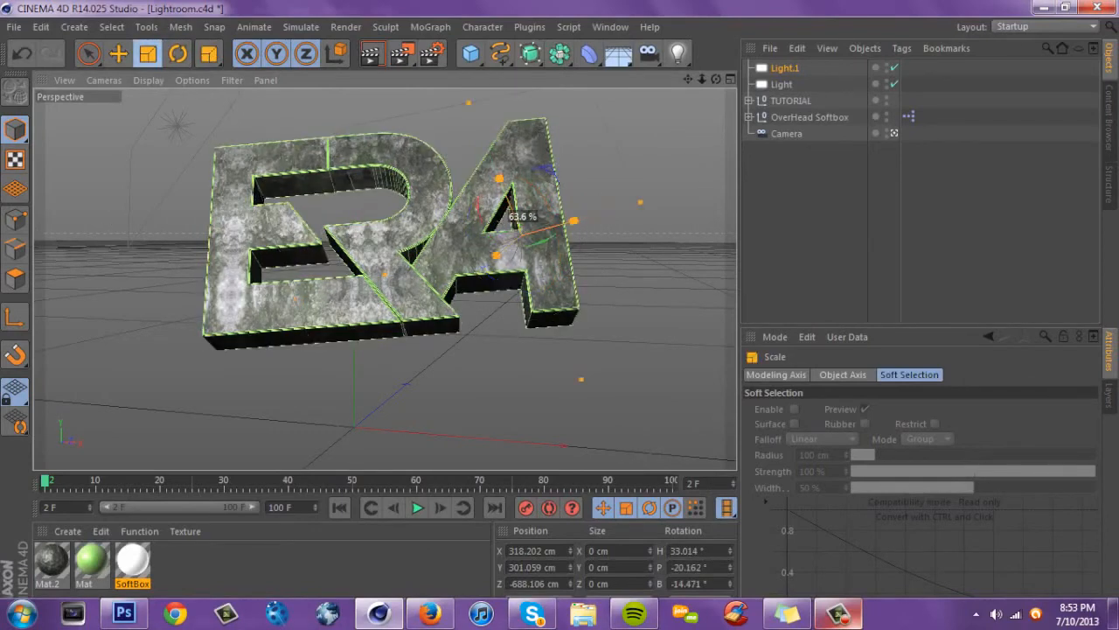
{"action": "key", "text": "e"}
{"action": "key", "text": "z"}
{"action": "left_click_drag", "start_coordinate": [495, 255], "coordinate": [657, 179]}
Lower the intensity of the original Area light to 29% and of its duplicate to 28%.
{"action": "left_click", "coordinate": [782, 84]}
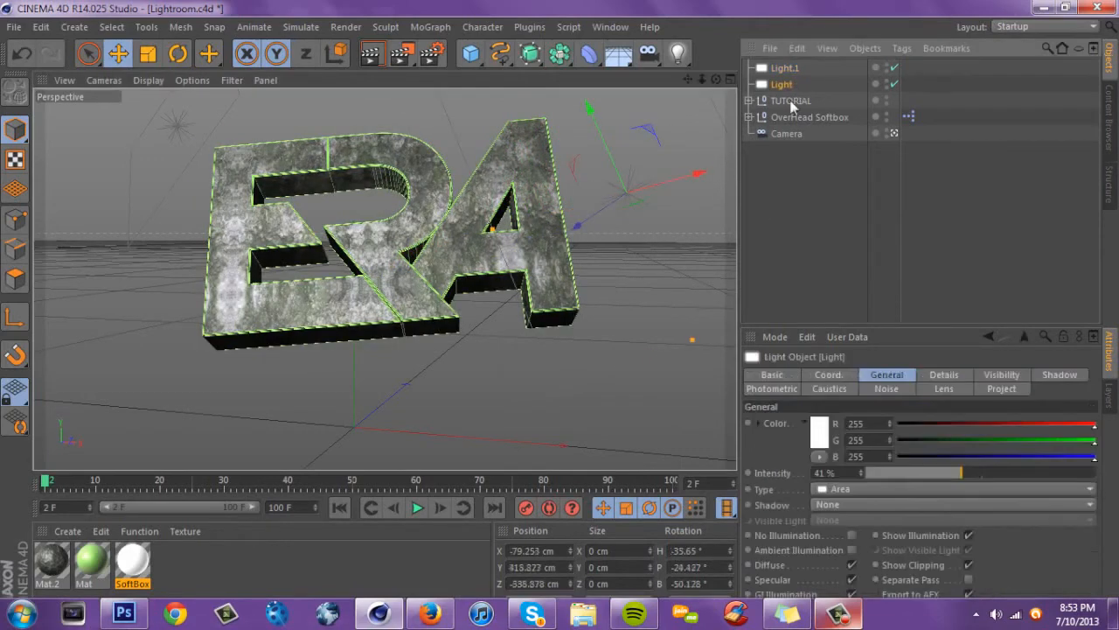
{"action": "left_click", "coordinate": [770, 48]}
{"action": "mouse_move", "coordinate": [797, 49]}
{"action": "left_click", "coordinate": [788, 6]}
{"action": "left_click", "coordinate": [783, 68]}
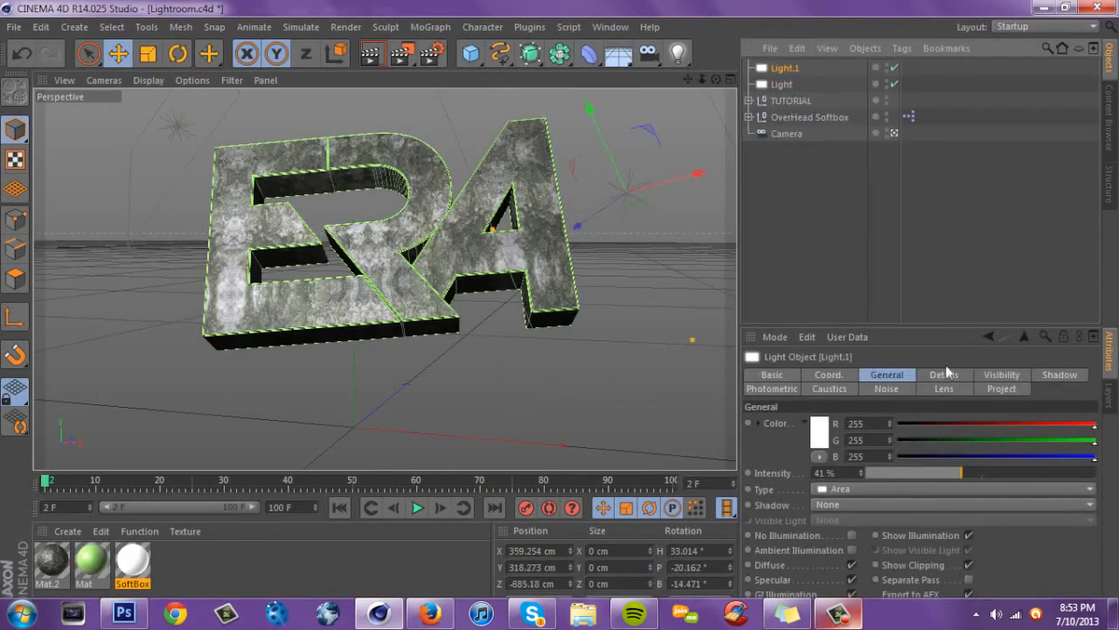
{"action": "left_click_drag", "start_coordinate": [930, 469], "coordinate": [907, 473]}
{"action": "left_click", "coordinate": [781, 84]}
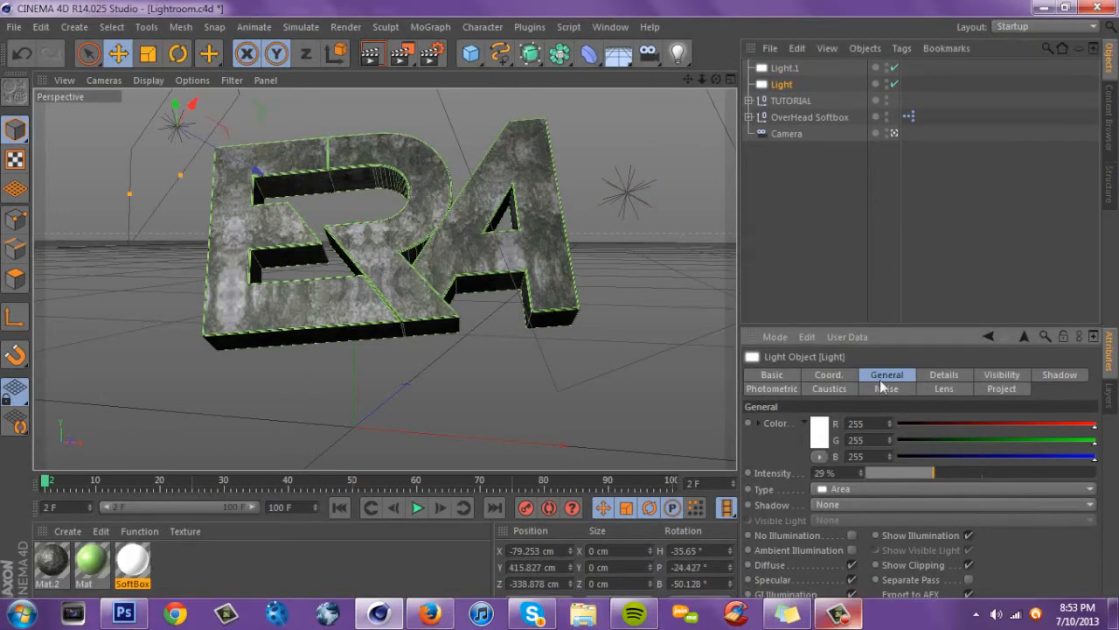
Remove both Area lights from the scene.
{"action": "left_click_drag", "start_coordinate": [688, 79], "coordinate": [702, 97]}
{"action": "left_click", "coordinate": [772, 72]}
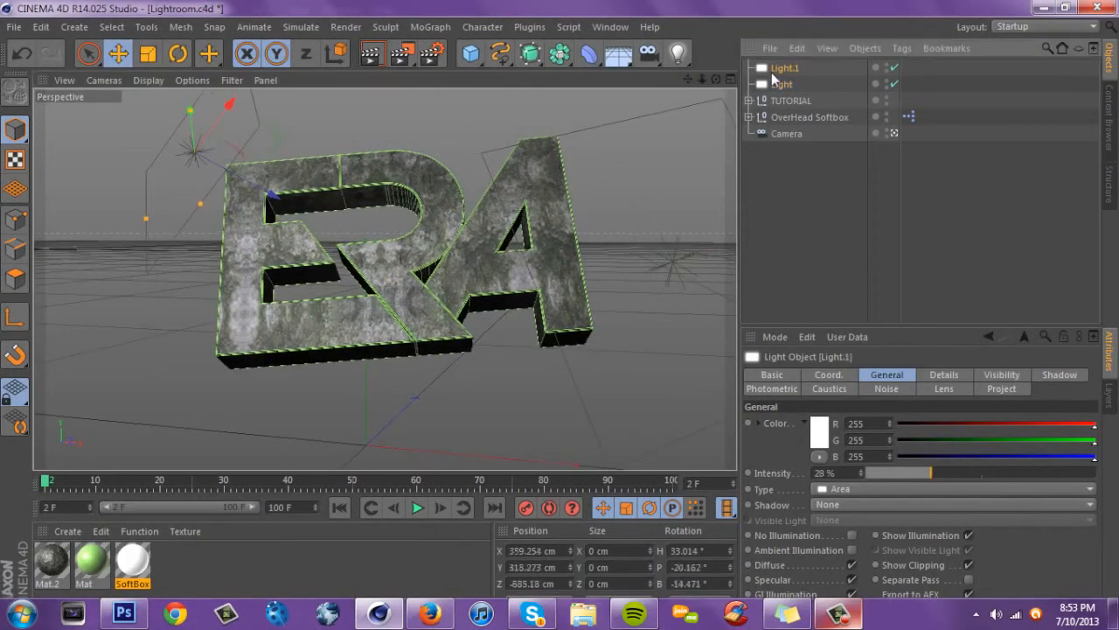
{"action": "key", "text": "ctrl+z"}
{"action": "key", "text": "ctrl+z"}
{"action": "key", "text": "ctrl+z"}
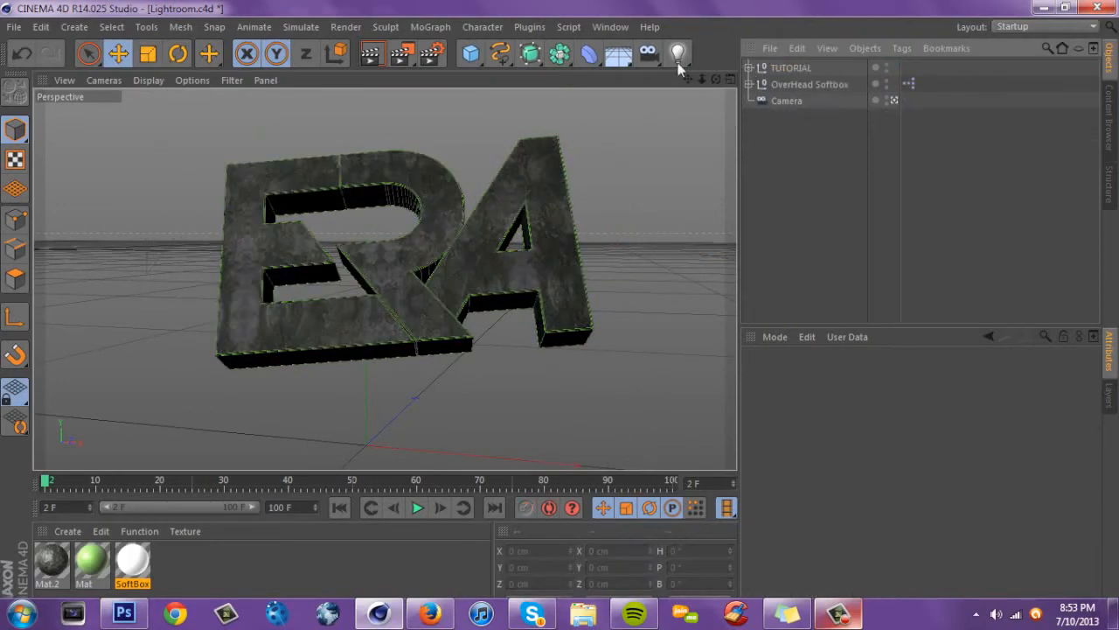
Add a new Omni light and an Array object, and make the light a child of the Array.
{"action": "left_click_drag", "start_coordinate": [679, 66], "coordinate": [714, 80]}
{"action": "left_click_drag", "start_coordinate": [560, 53], "coordinate": [616, 74]}
{"action": "scroll", "coordinate": [385, 280], "scroll_direction": "down", "scroll_amount": 3}
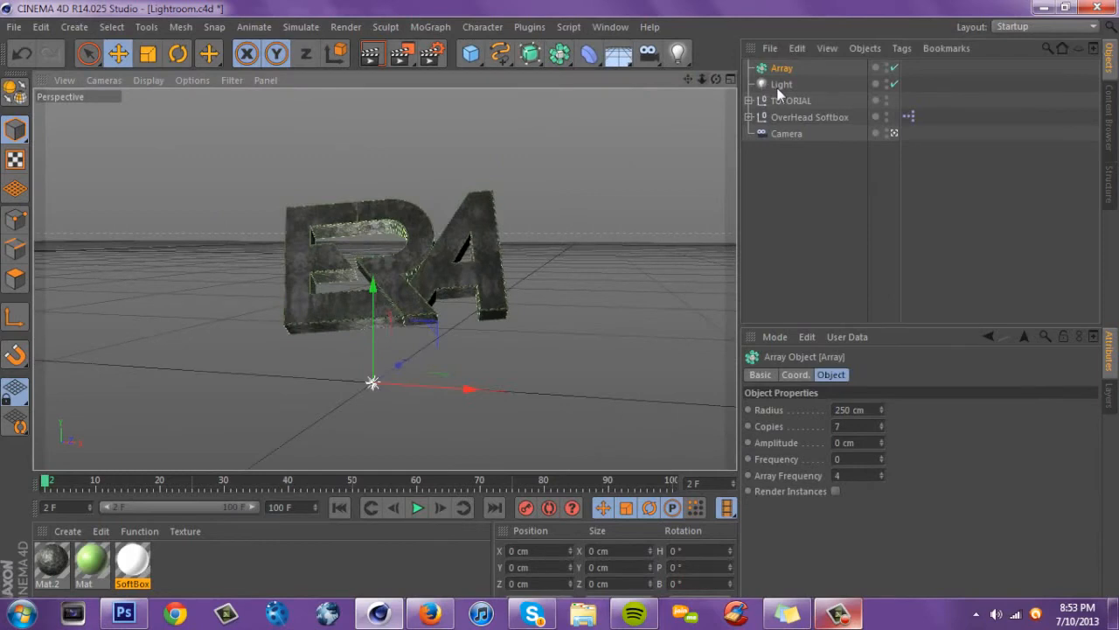
{"action": "left_click", "coordinate": [779, 85]}
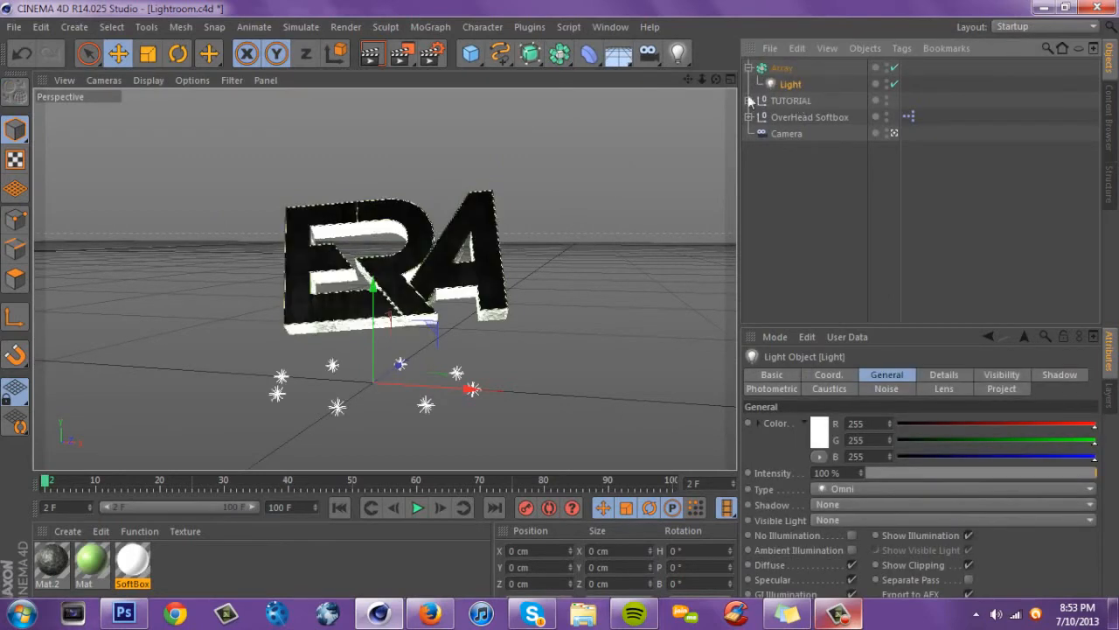
Move the light Array to about X 77 cm, Y 7 cm below the logo.
{"action": "left_click", "coordinate": [782, 68]}
{"action": "left_click_drag", "start_coordinate": [716, 80], "coordinate": [760, 92]}
{"action": "left_click_drag", "start_coordinate": [555, 243], "coordinate": [588, 306]}
{"action": "left_click_drag", "start_coordinate": [716, 80], "coordinate": [571, 264]}
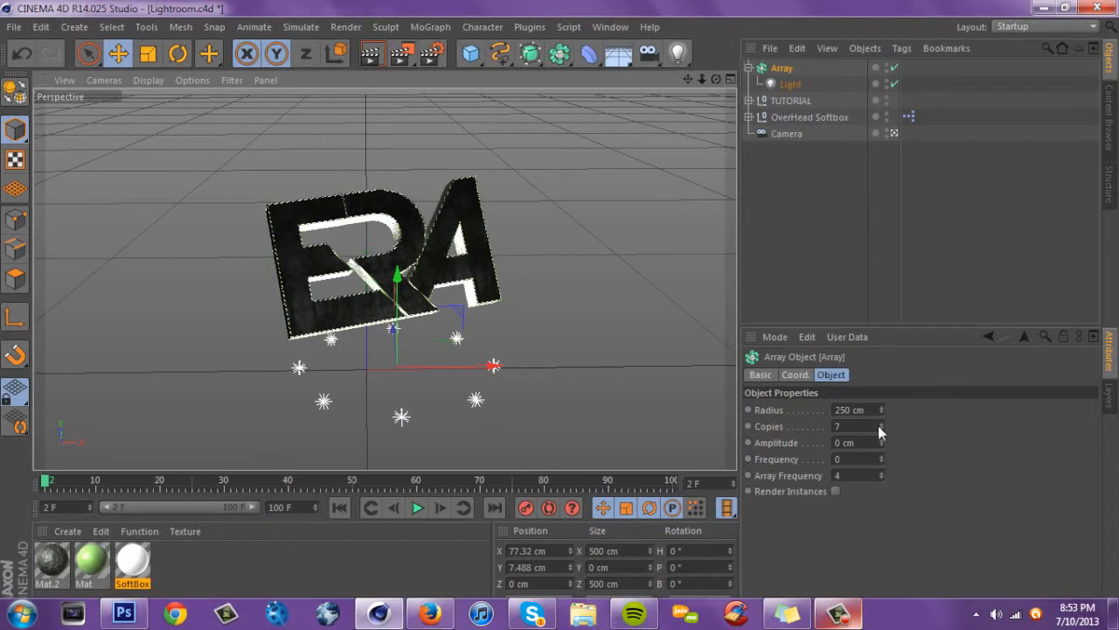
Set the Array to 6 copies and a radius of 854 cm.
{"action": "left_click_drag", "start_coordinate": [881, 430], "coordinate": [881, 400]}
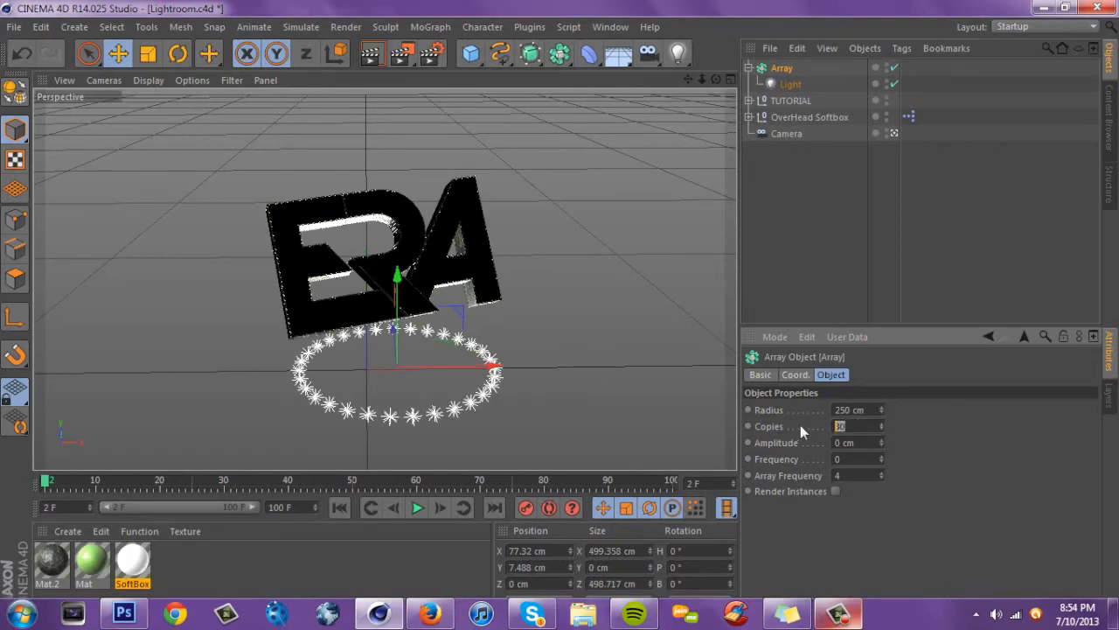
{"action": "type", "text": "6"}
{"action": "key", "text": "Return"}
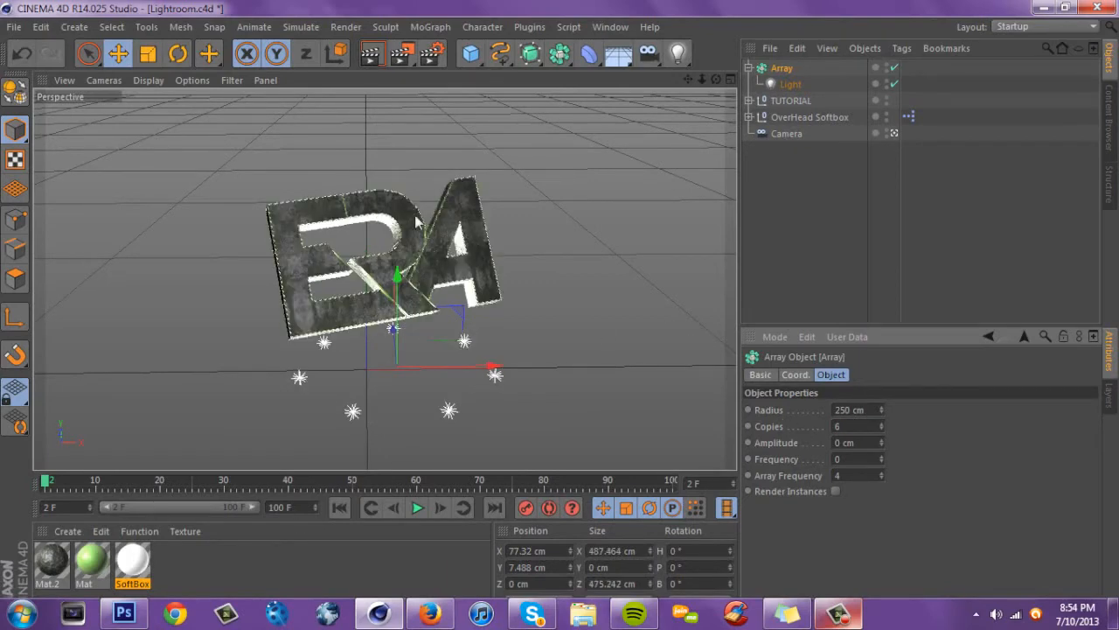
{"action": "left_click_drag", "start_coordinate": [882, 415], "coordinate": [881, 384]}
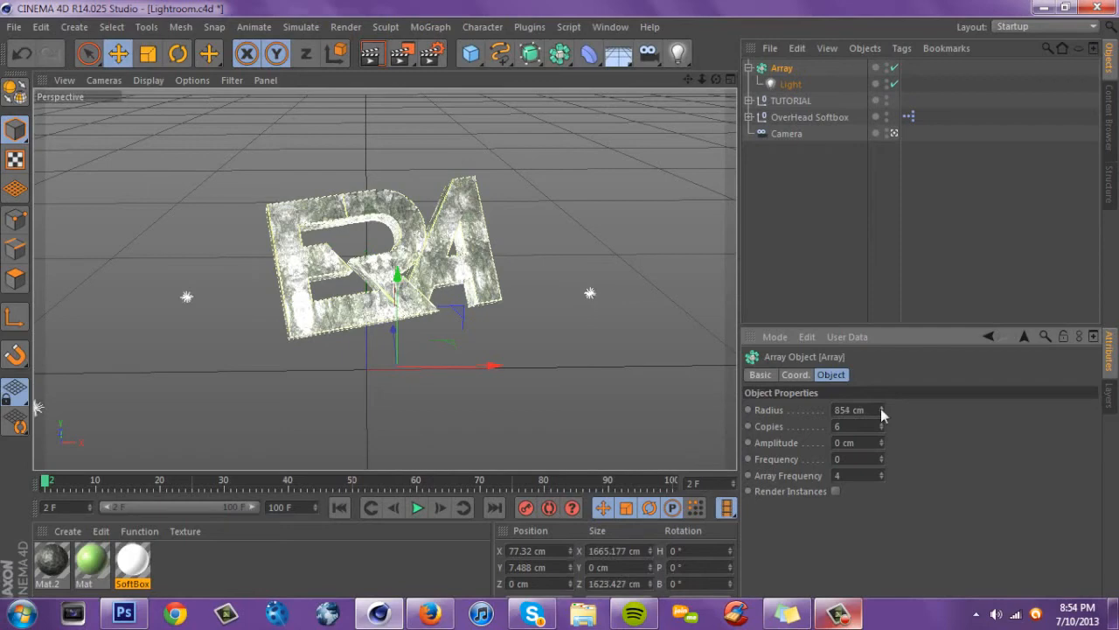
Lower the intensity of the light inside the Array to 34%.
{"action": "left_click_drag", "start_coordinate": [689, 80], "coordinate": [341, 54]}
{"action": "left_click_drag", "start_coordinate": [775, 89], "coordinate": [778, 86]}
{"action": "left_click", "coordinate": [787, 84]}
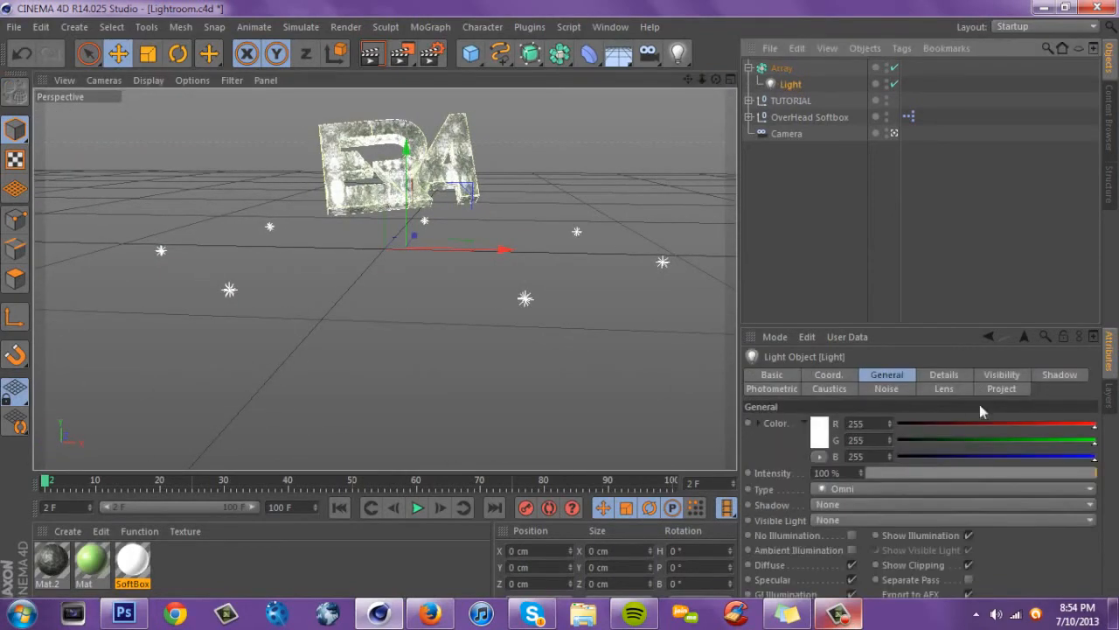
{"action": "left_click_drag", "start_coordinate": [947, 476], "coordinate": [917, 473]}
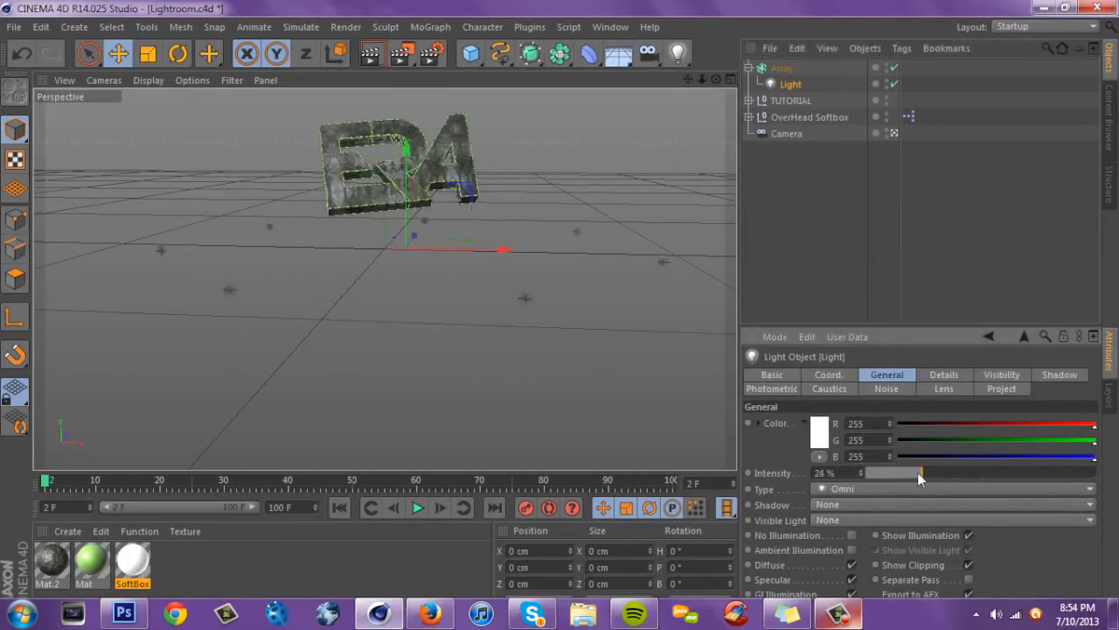
{"action": "left_click_drag", "start_coordinate": [701, 81], "coordinate": [688, 80]}
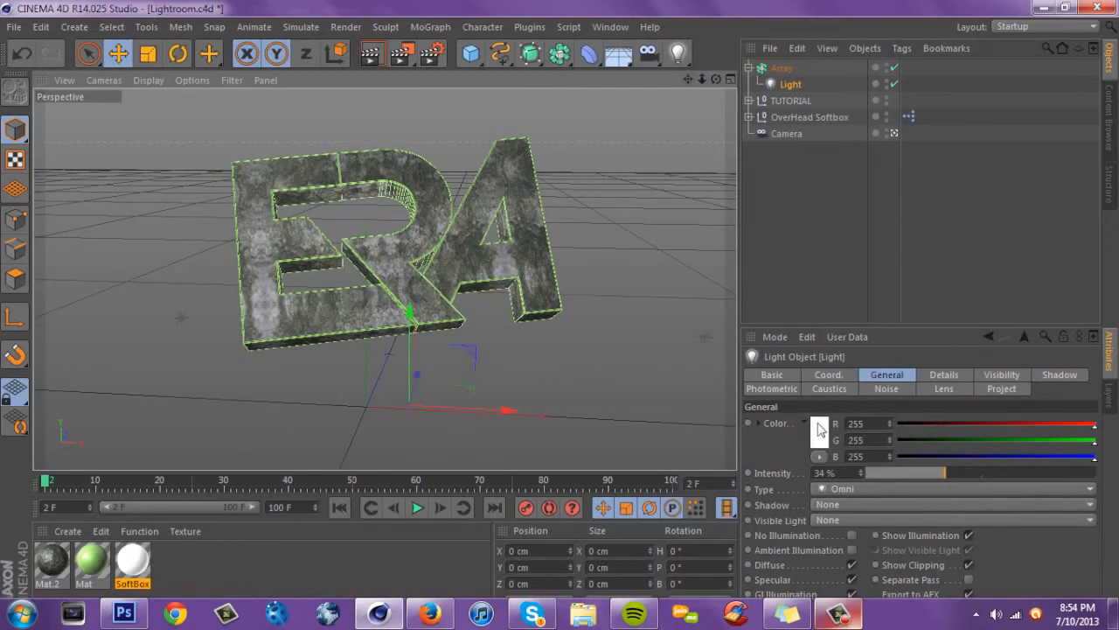
{"action": "mouse_move", "coordinate": [1028, 428]}
{"action": "left_mouse_down"}
{"action": "mouse_move", "coordinate": [972, 430]}
{"action": "mouse_move", "coordinate": [1030, 431]}
{"action": "left_mouse_up"}
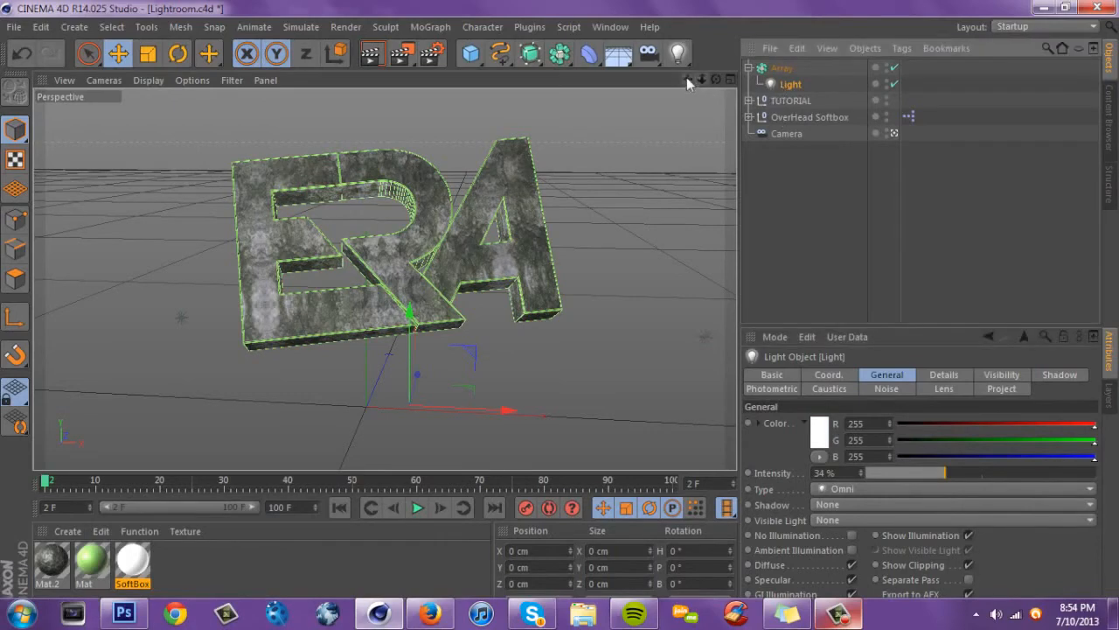
{"action": "left_click_drag", "start_coordinate": [688, 79], "coordinate": [720, 82]}
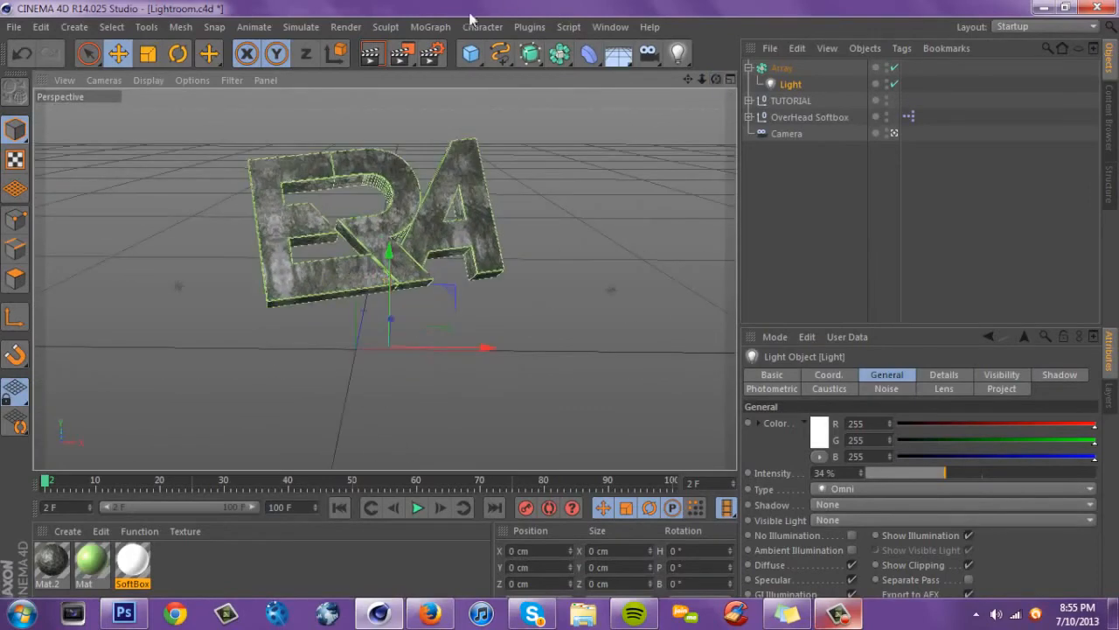
Review the Sharpen Filter and the available effects in the render settings, leaving them as they are.
{"action": "left_click", "coordinate": [430, 53]}
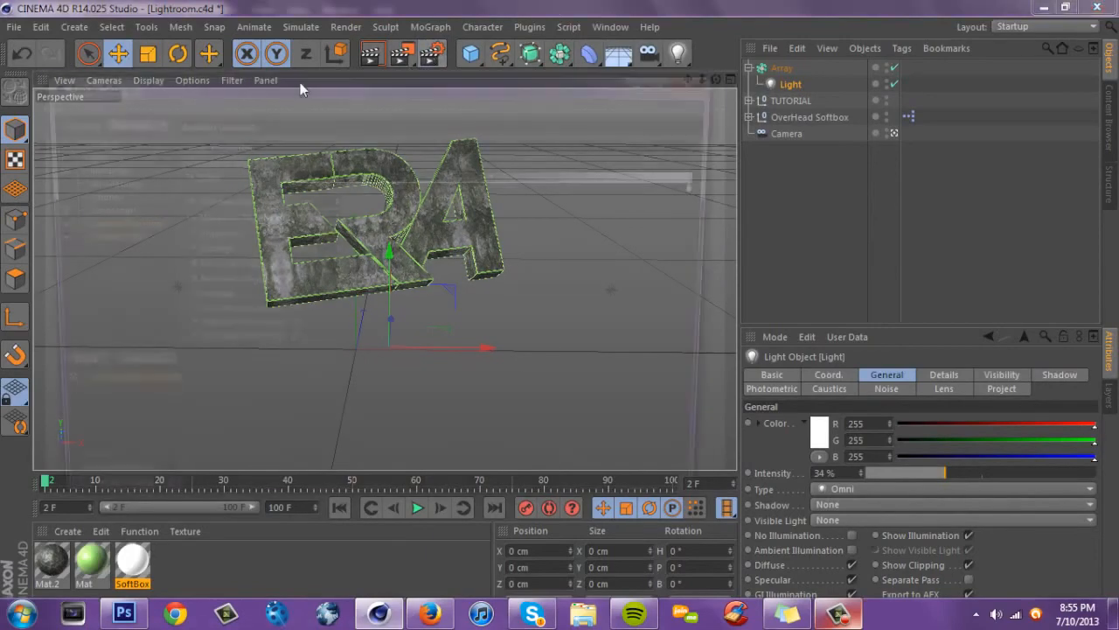
{"action": "left_click", "coordinate": [105, 239]}
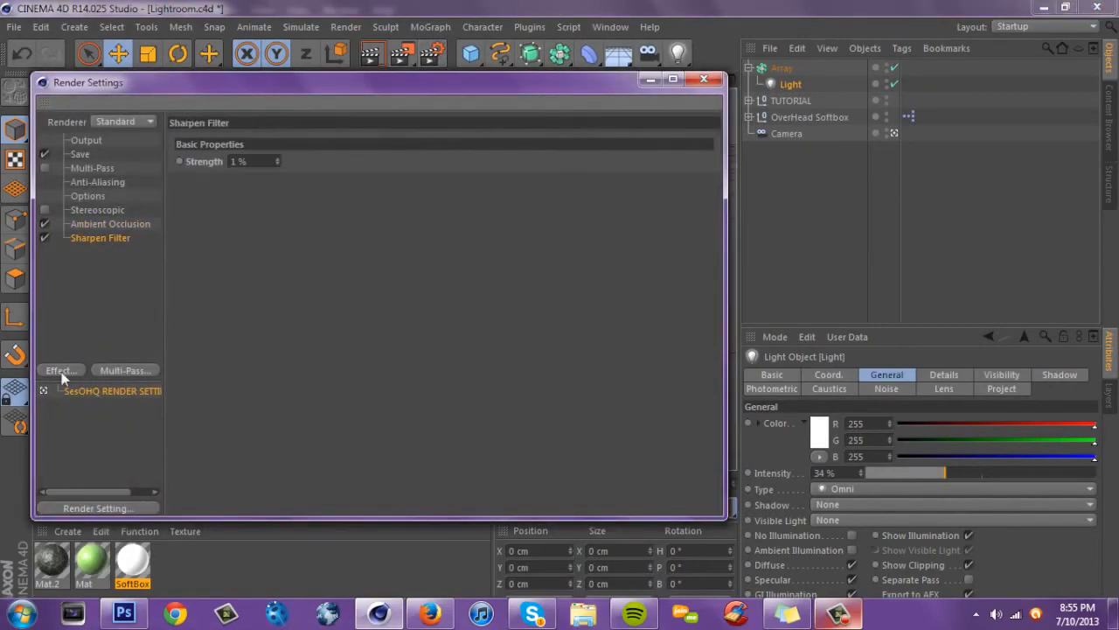
{"action": "left_click", "coordinate": [61, 371]}
{"action": "left_click", "coordinate": [61, 372]}
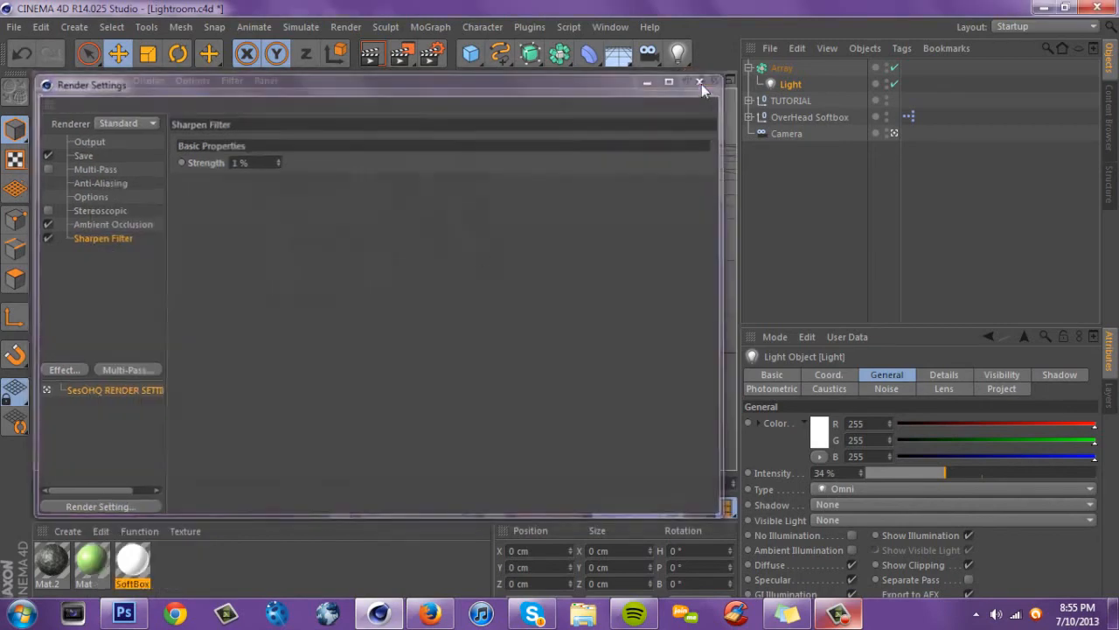
{"action": "left_click", "coordinate": [704, 82]}
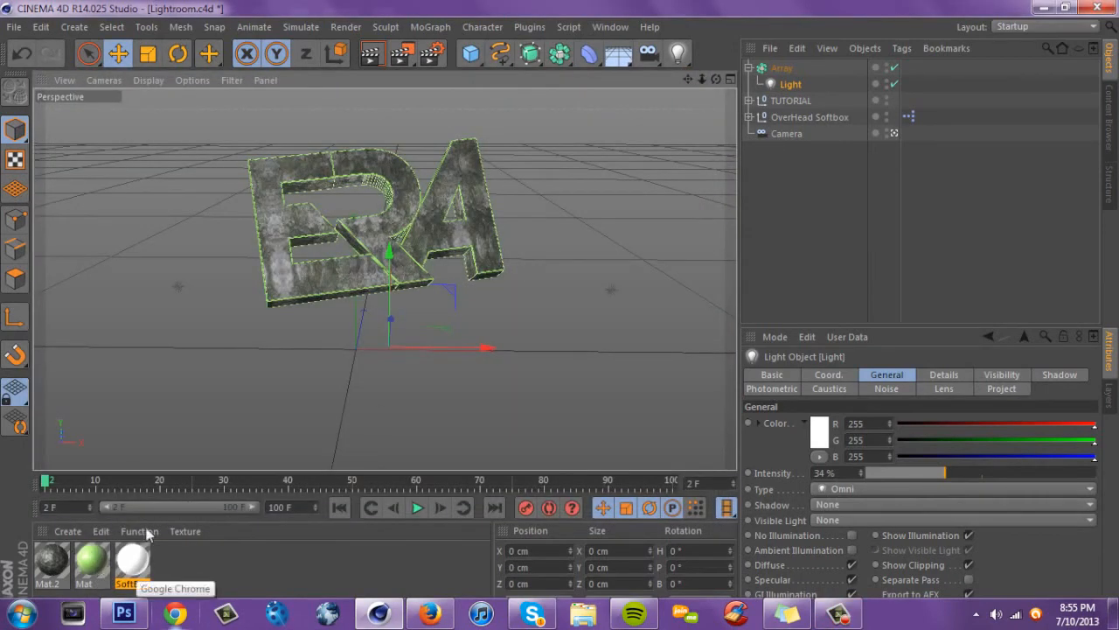
{"action": "left_click_drag", "start_coordinate": [689, 80], "coordinate": [1084, 7]}
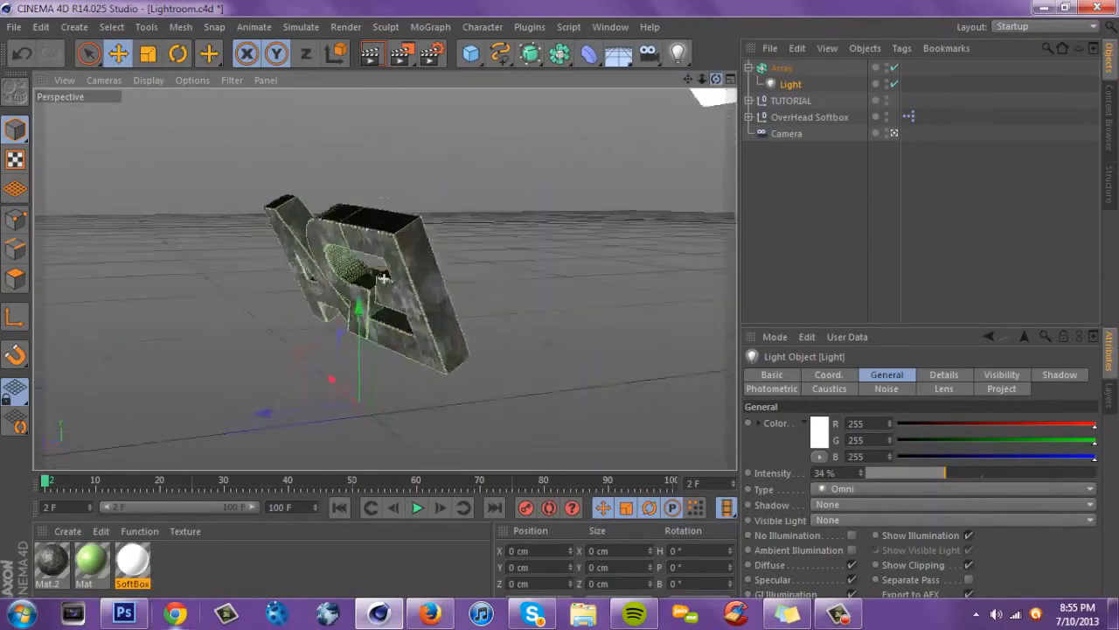